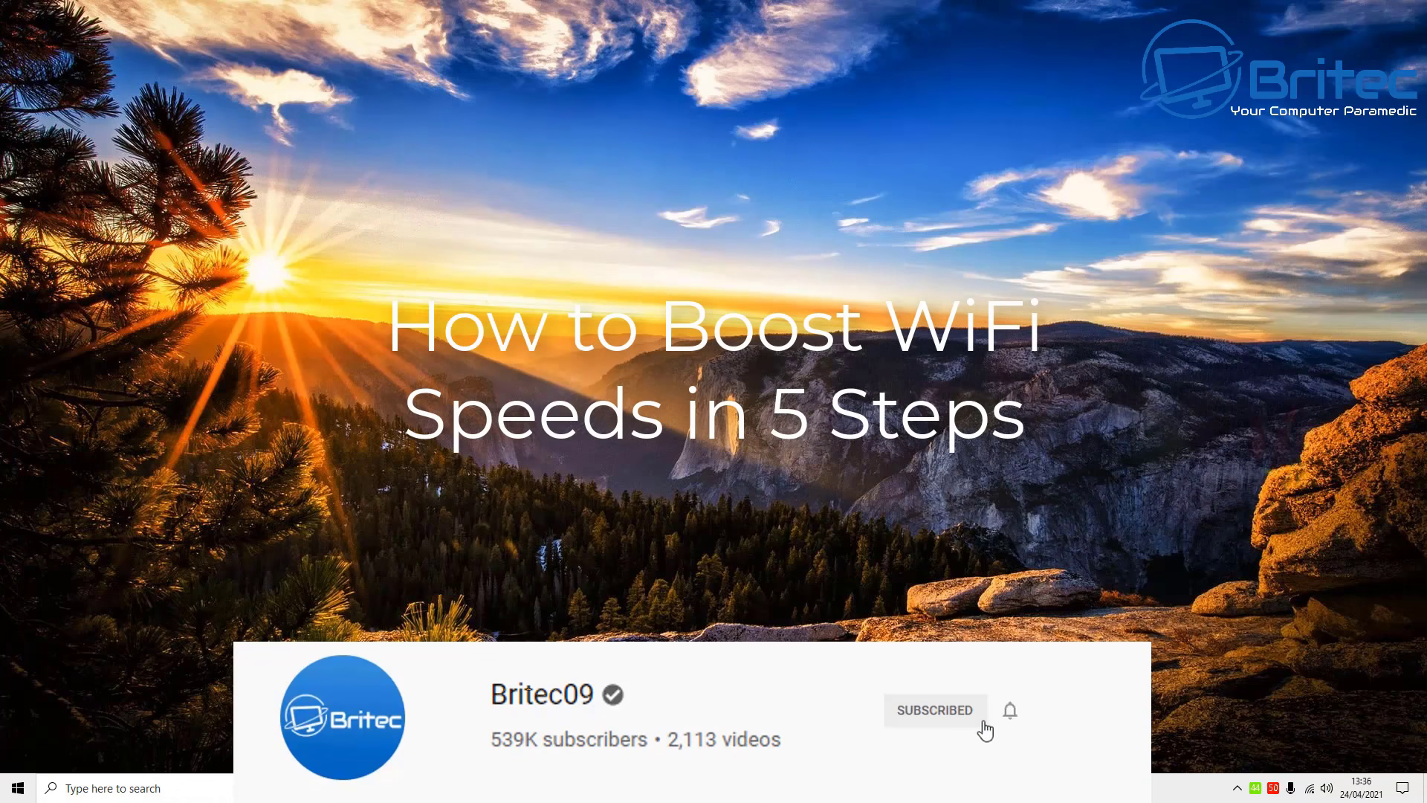
- Review the taskbar list of available Wi-Fi networks, then dismiss it
{"action": "left_click", "coordinate": [1311, 790]}
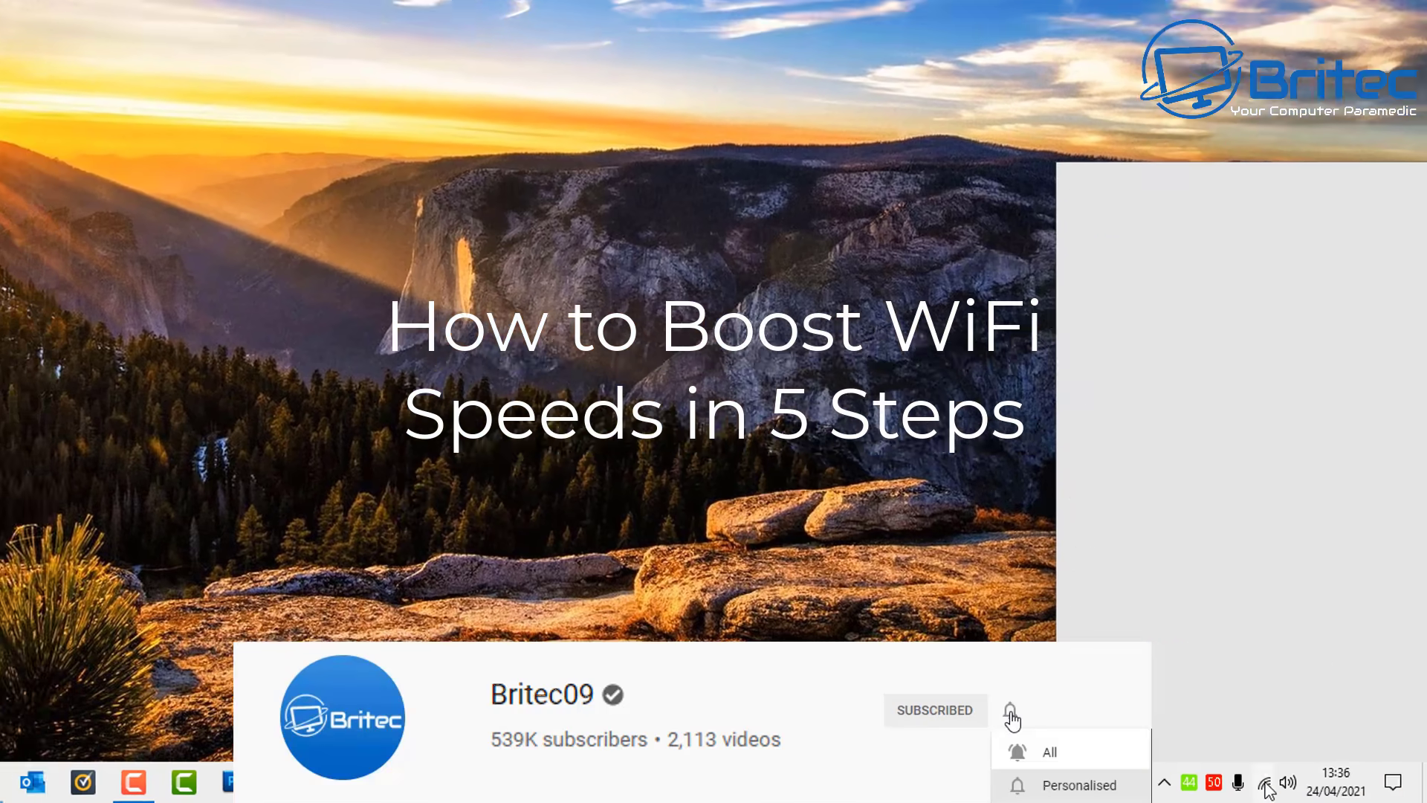
{"action": "scroll", "coordinate": [1225, 476], "scroll_direction": "down", "scroll_amount": 4}
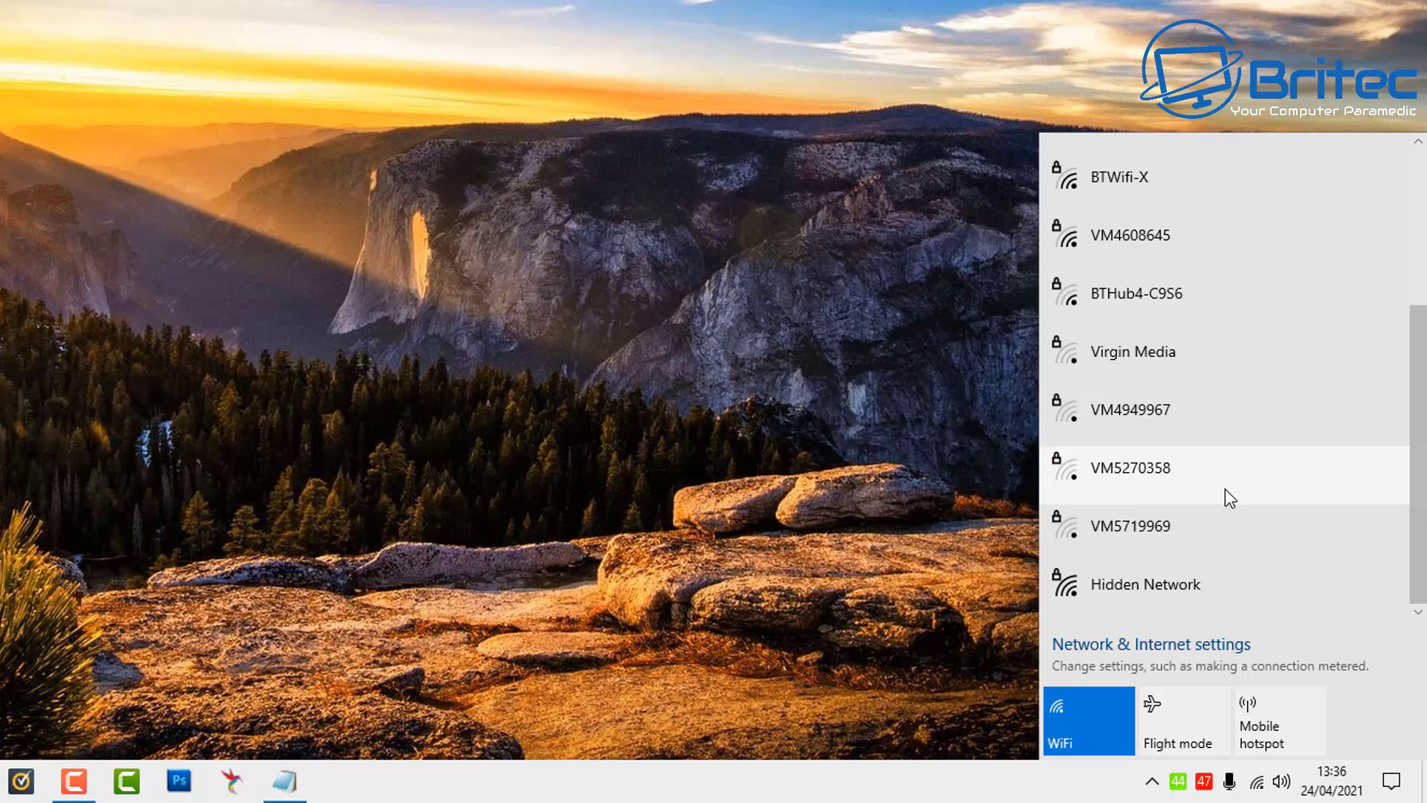
{"action": "scroll", "coordinate": [1225, 487], "scroll_direction": "up", "scroll_amount": 3}
{"action": "scroll", "coordinate": [1264, 446], "scroll_direction": "down", "scroll_amount": 4}
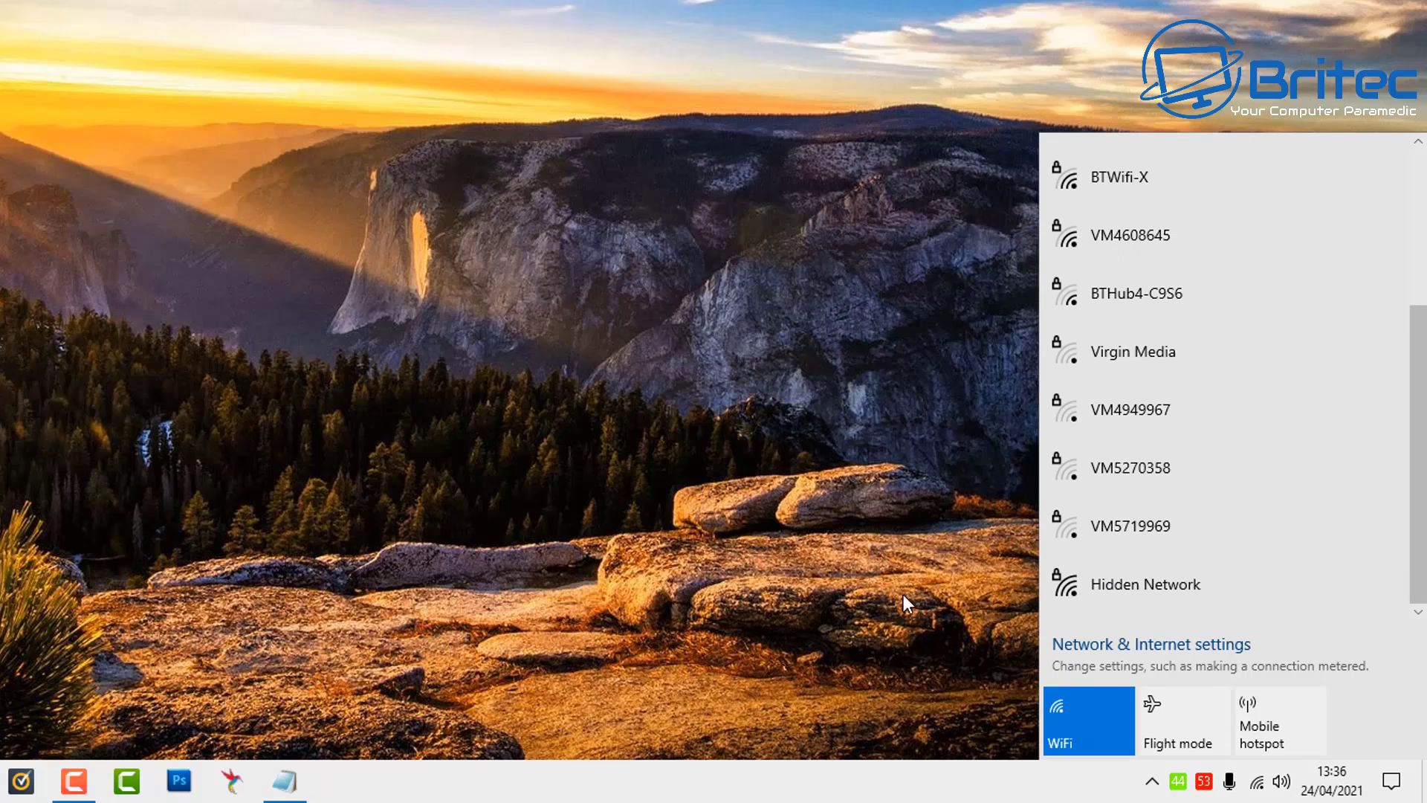
{"action": "left_click", "coordinate": [838, 546]}
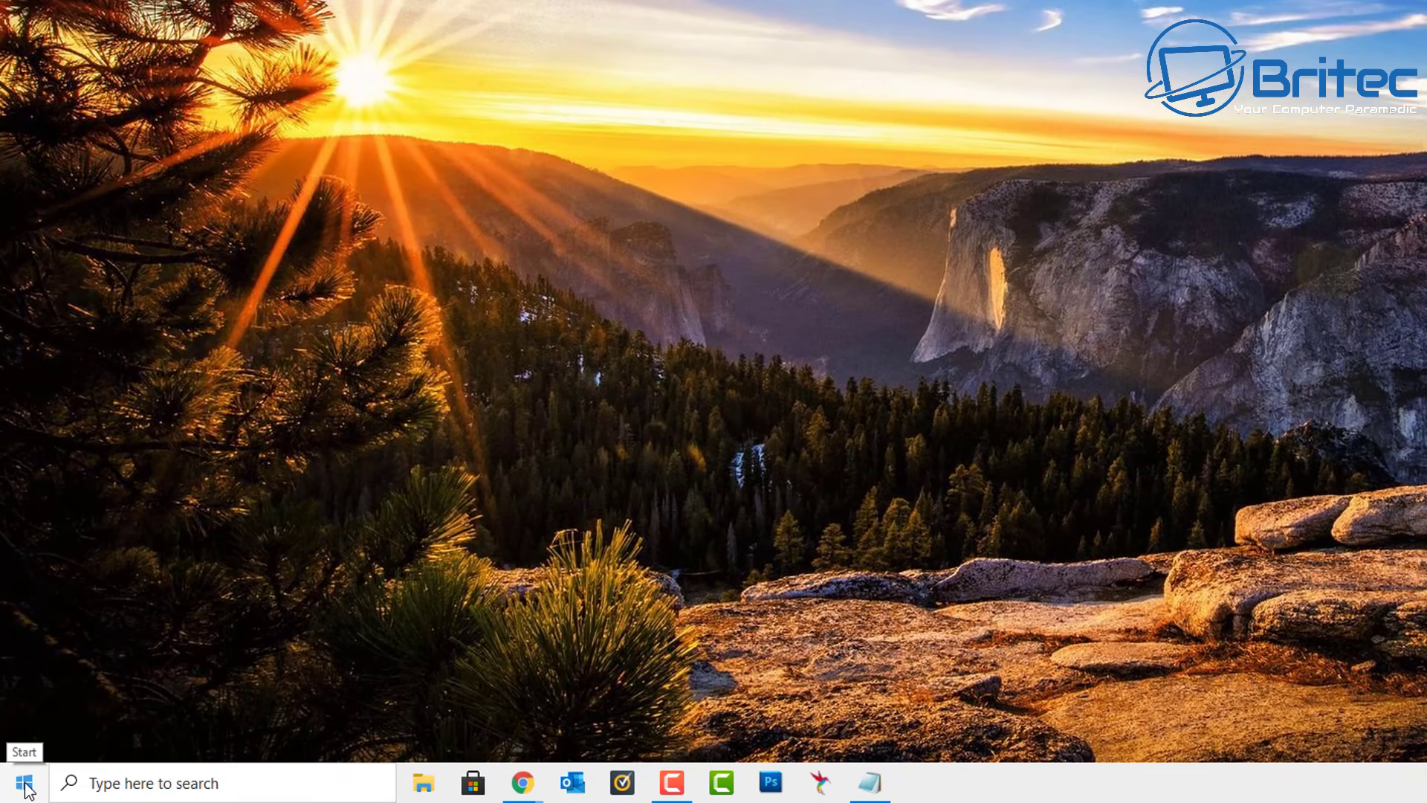
- Launch Device Manager from the Start context menu and select the Intel Wireless-AC 9260 160MHz adapter under Network adapters
{"action": "right_click", "coordinate": [27, 789]}
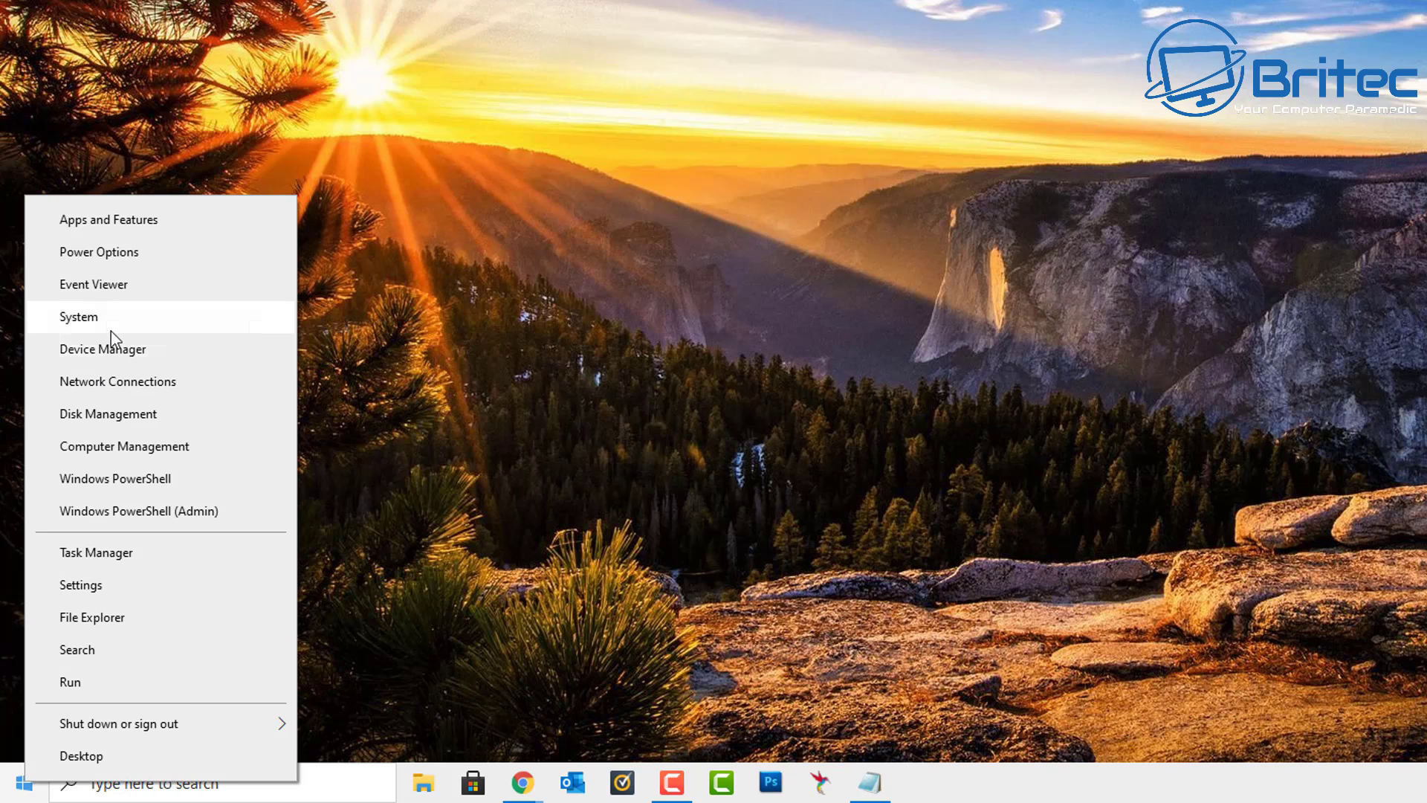
{"action": "left_click", "coordinate": [113, 353]}
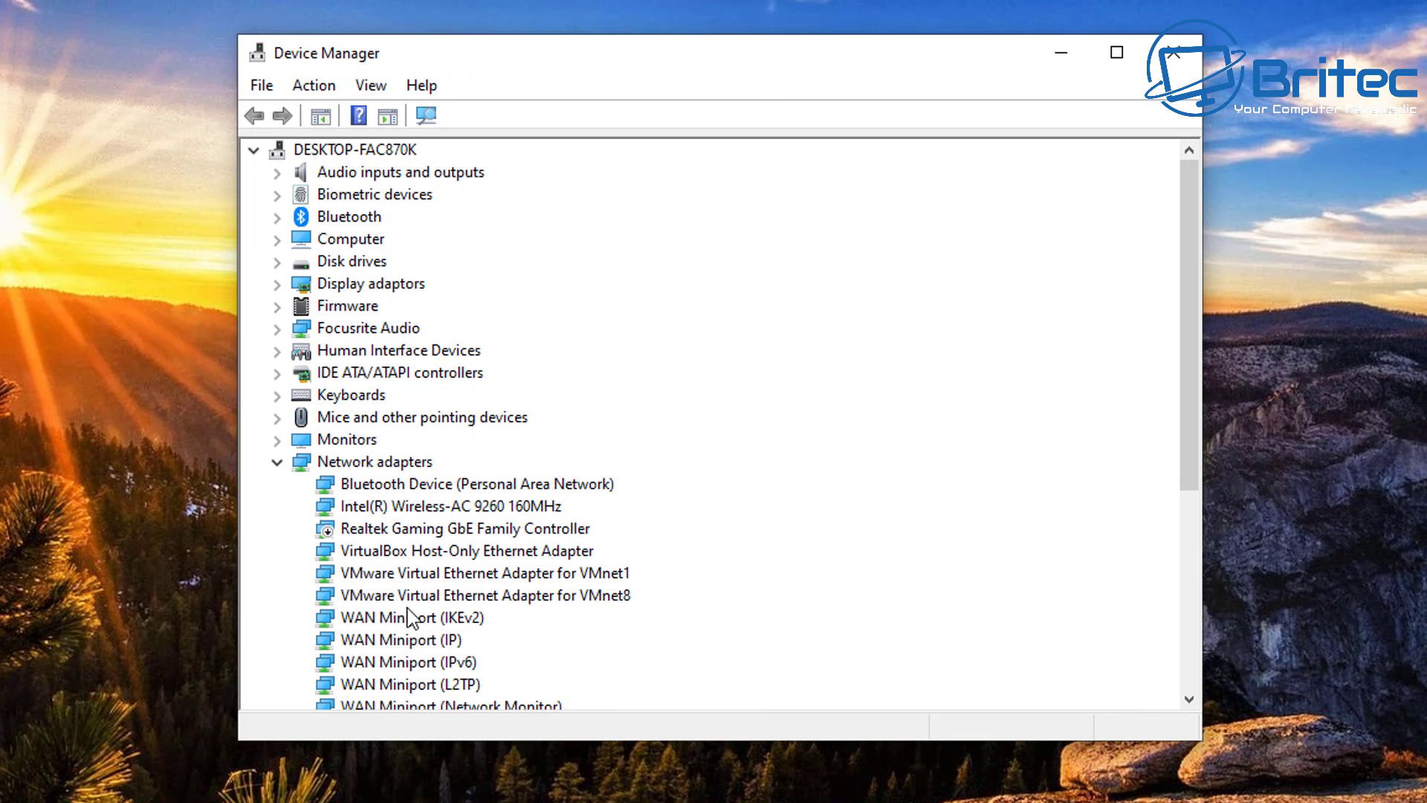
{"action": "left_click", "coordinate": [278, 462]}
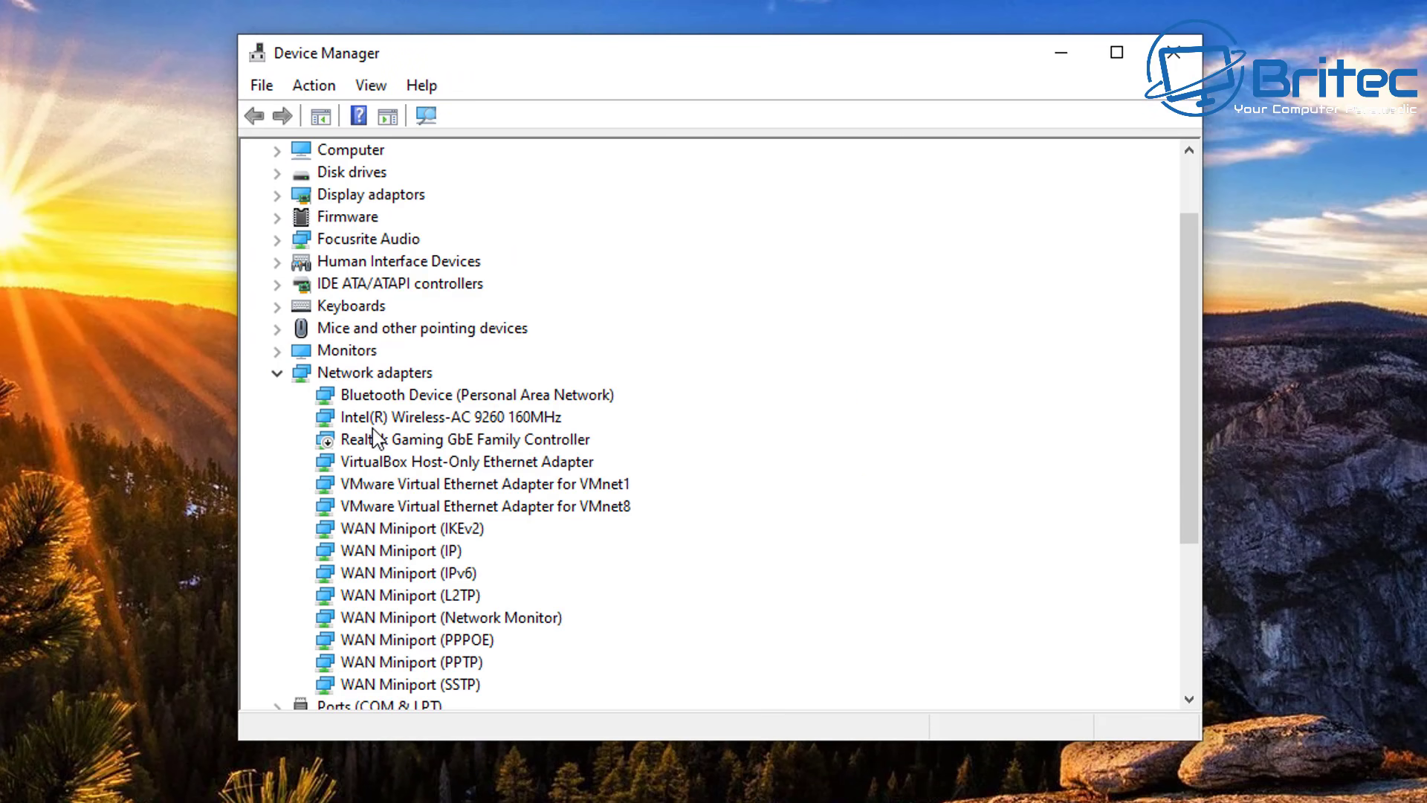
{"action": "left_click", "coordinate": [414, 421]}
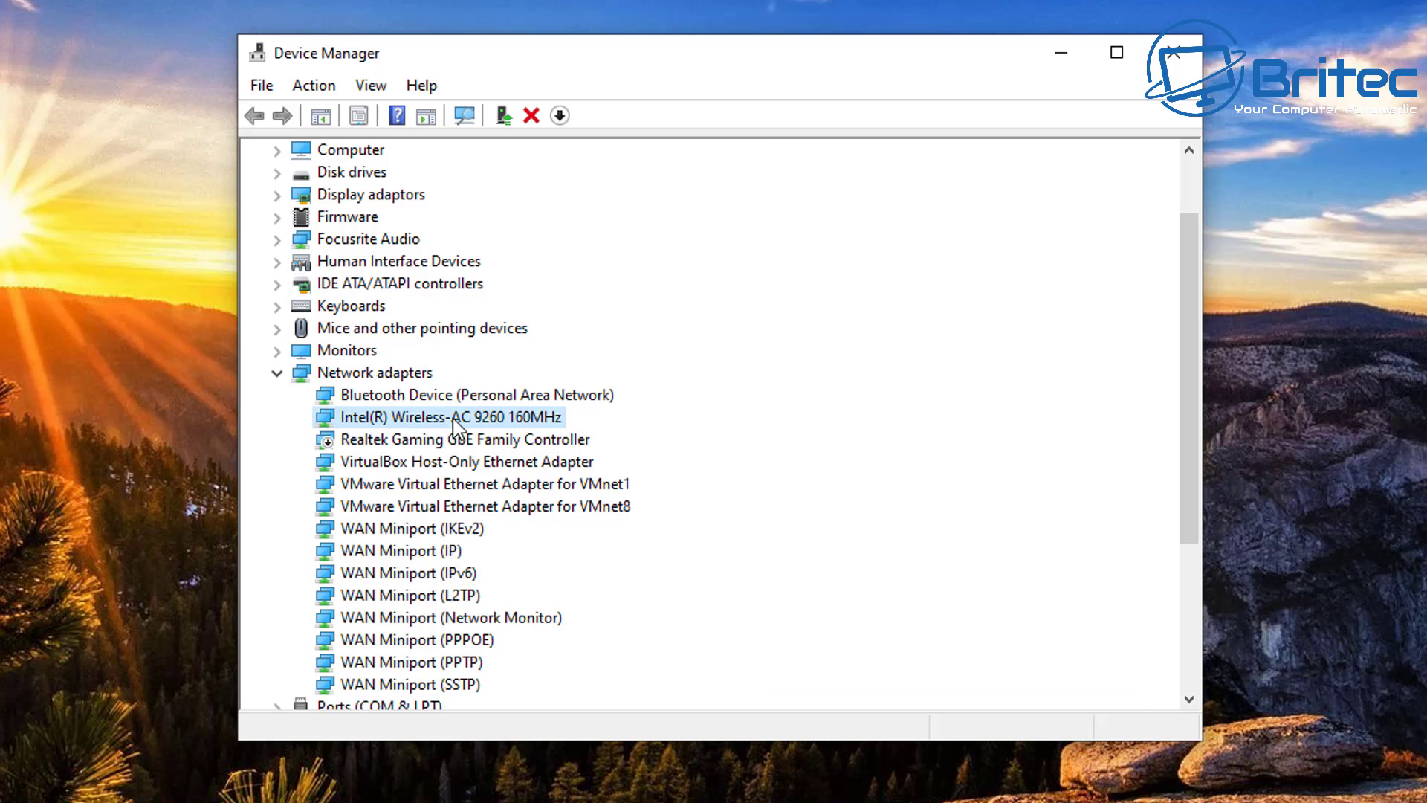
- Uncheck 'Allow the computer to turn off this device to save power' for the Intel Wireless-AC 9260 and confirm
{"action": "right_click", "coordinate": [453, 419]}
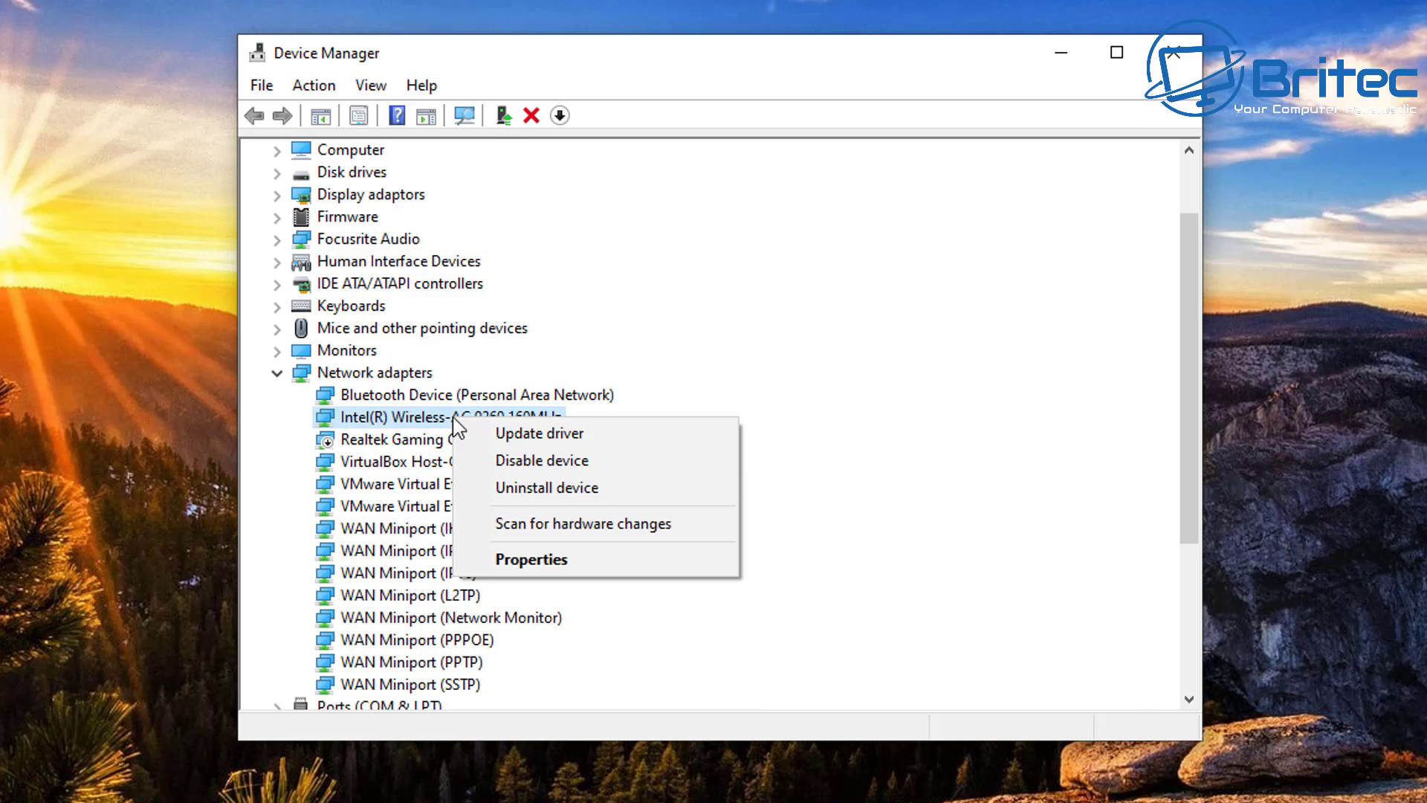
{"action": "left_click", "coordinate": [531, 562]}
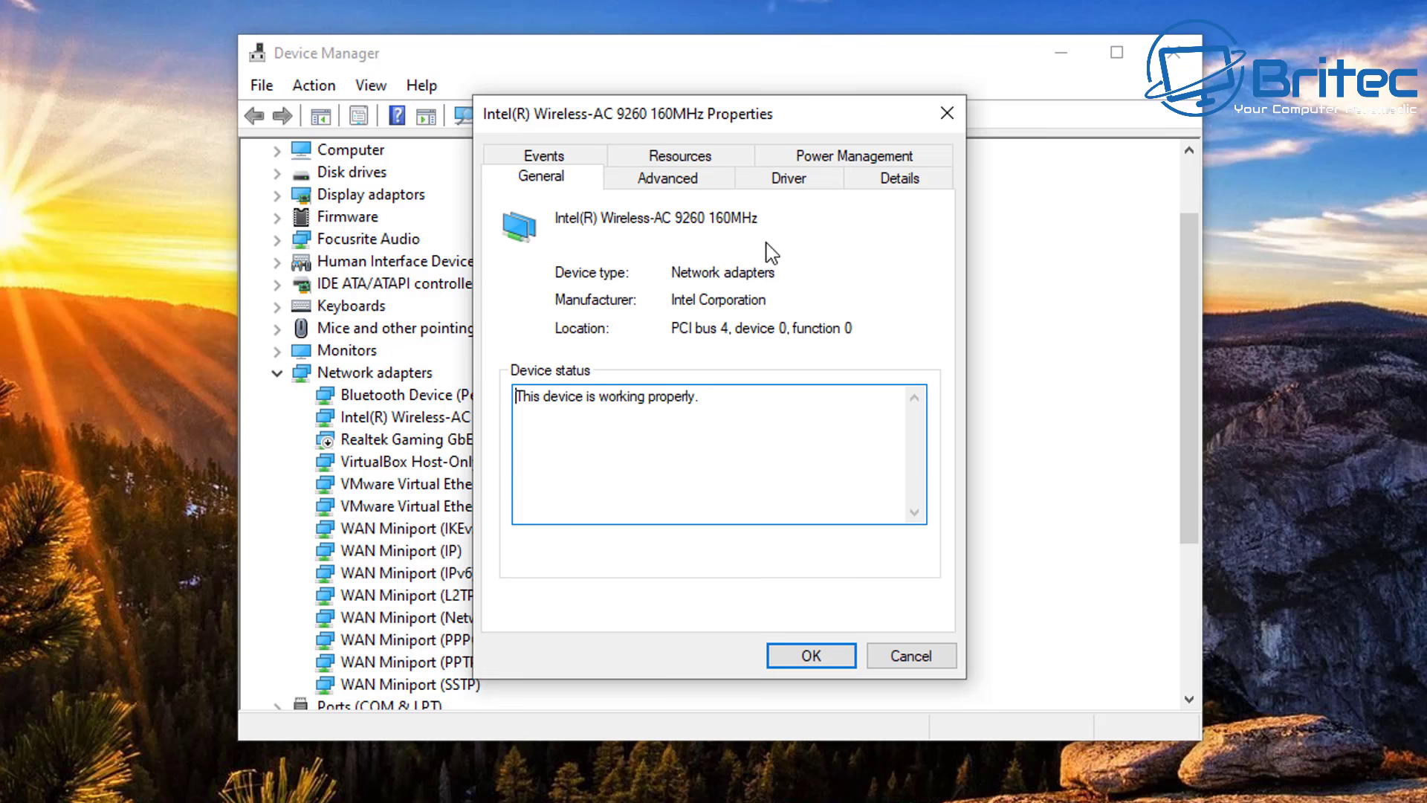
{"action": "left_click", "coordinate": [849, 163]}
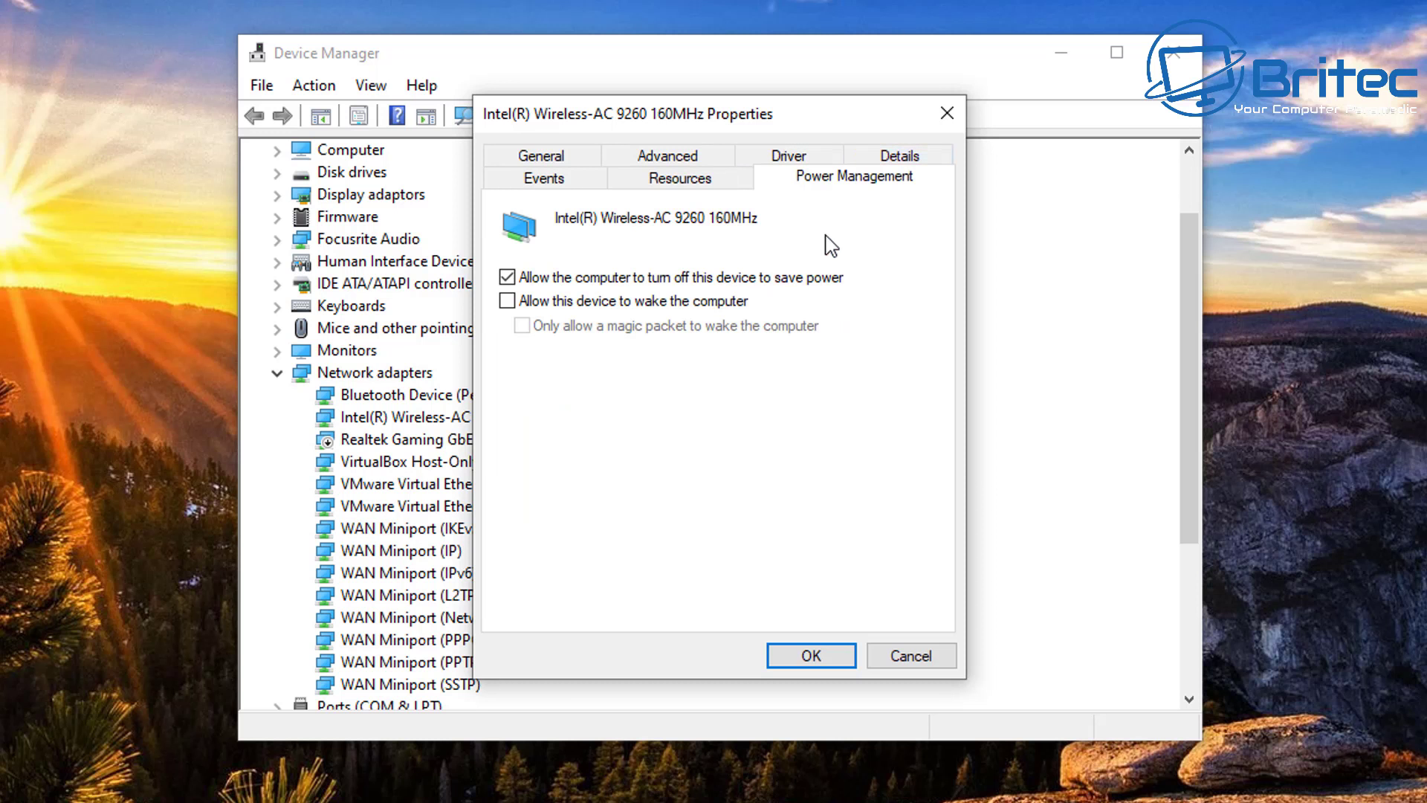
{"action": "left_click", "coordinate": [507, 277]}
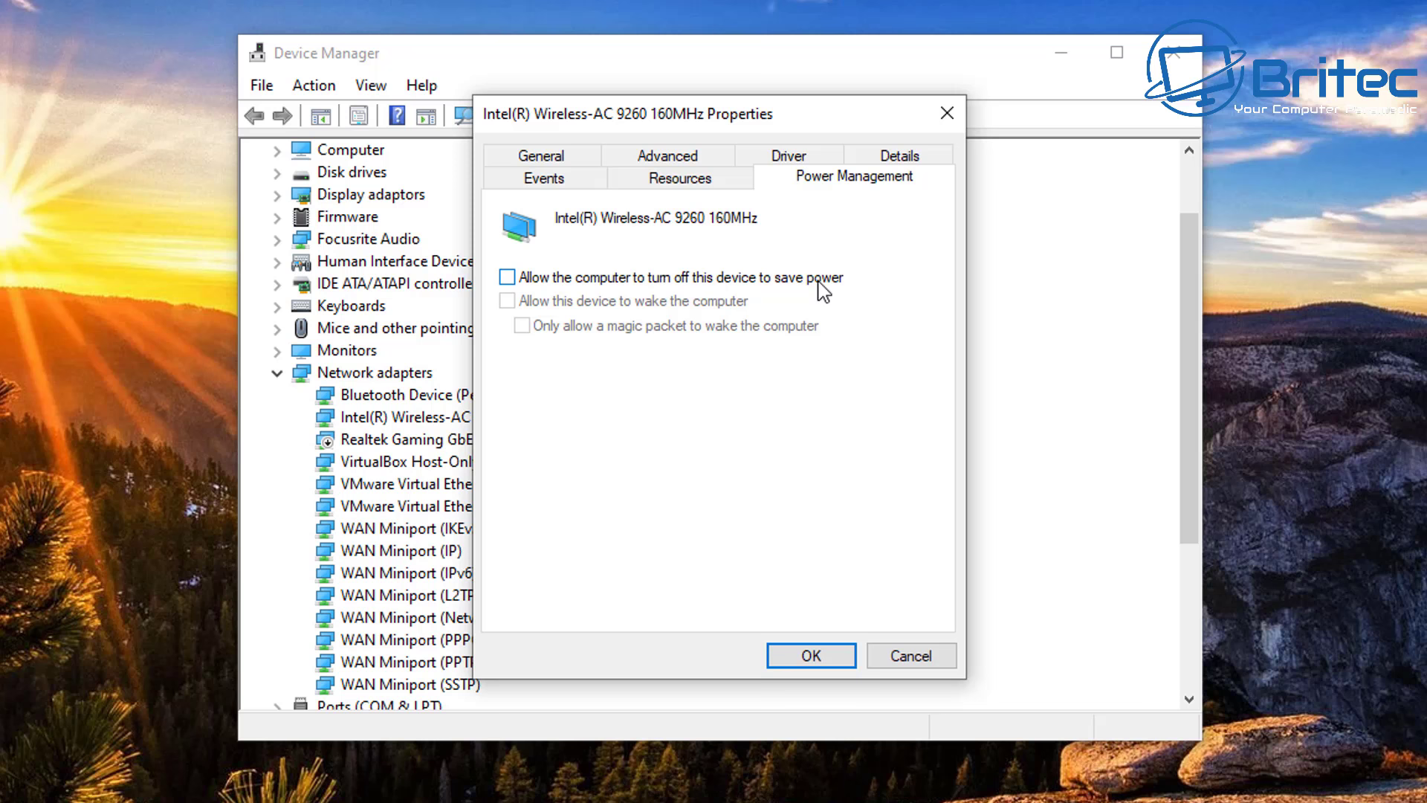
{"action": "left_click", "coordinate": [811, 654]}
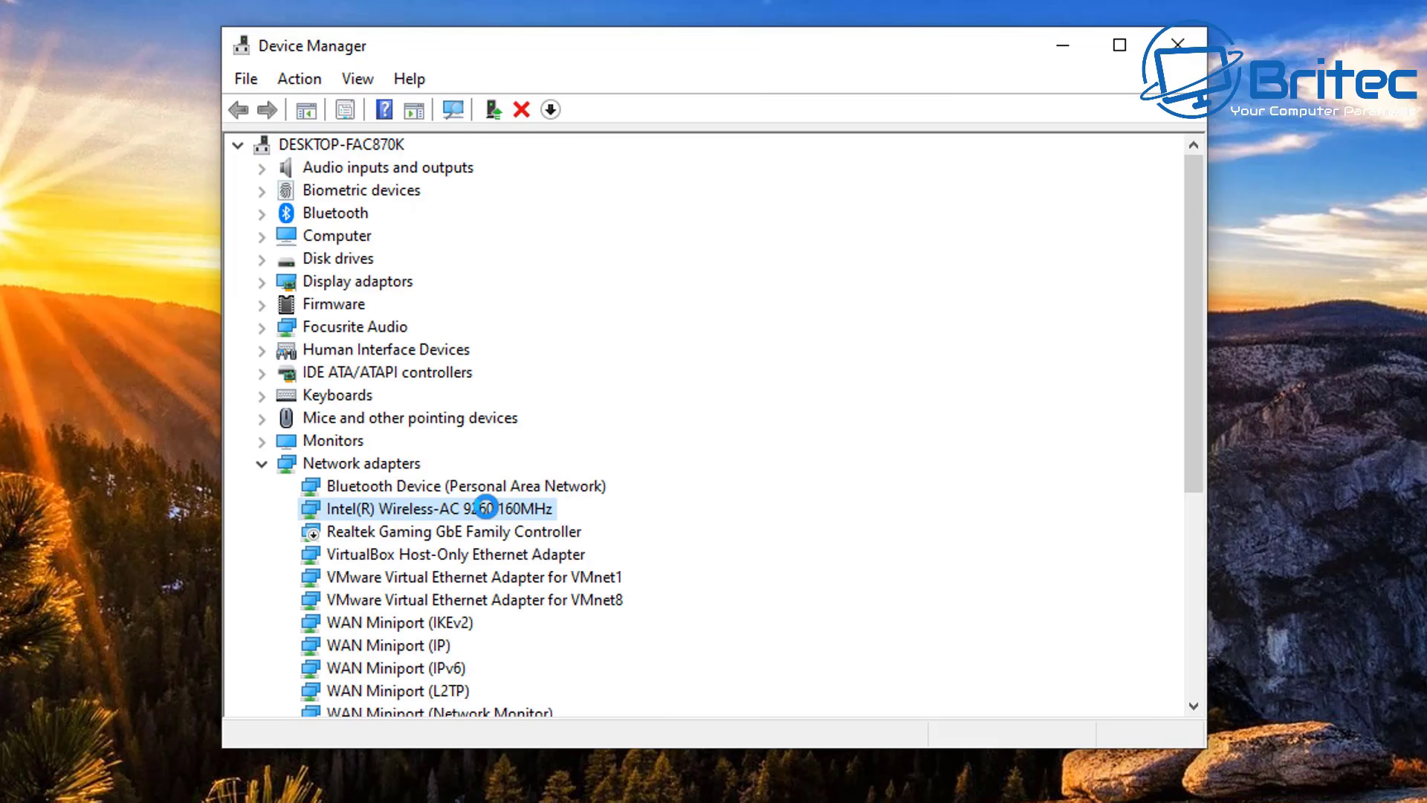
- In the Intel adapter's Advanced properties, set Transmit Power to 5. Highest
{"action": "right_click", "coordinate": [486, 508]}
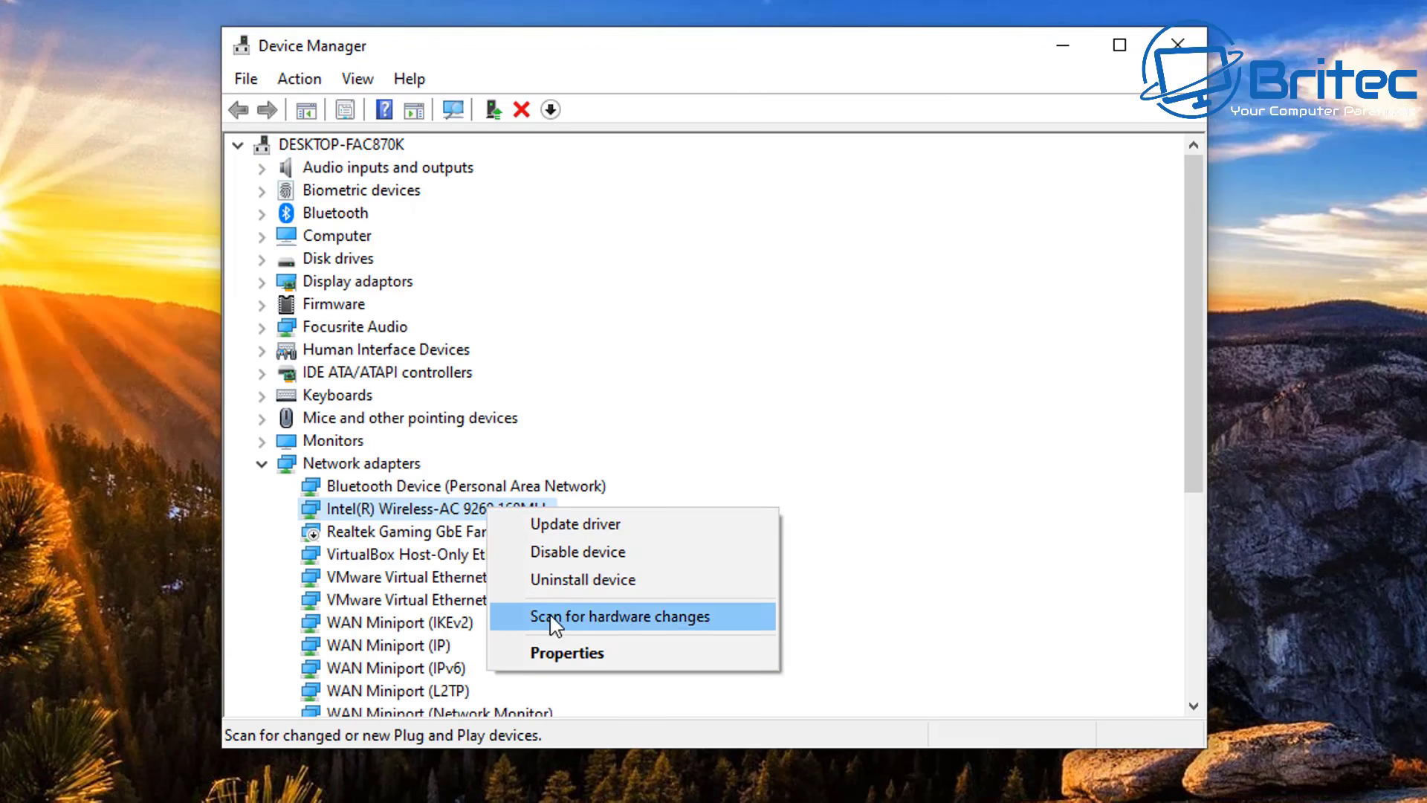
{"action": "left_click", "coordinate": [566, 654]}
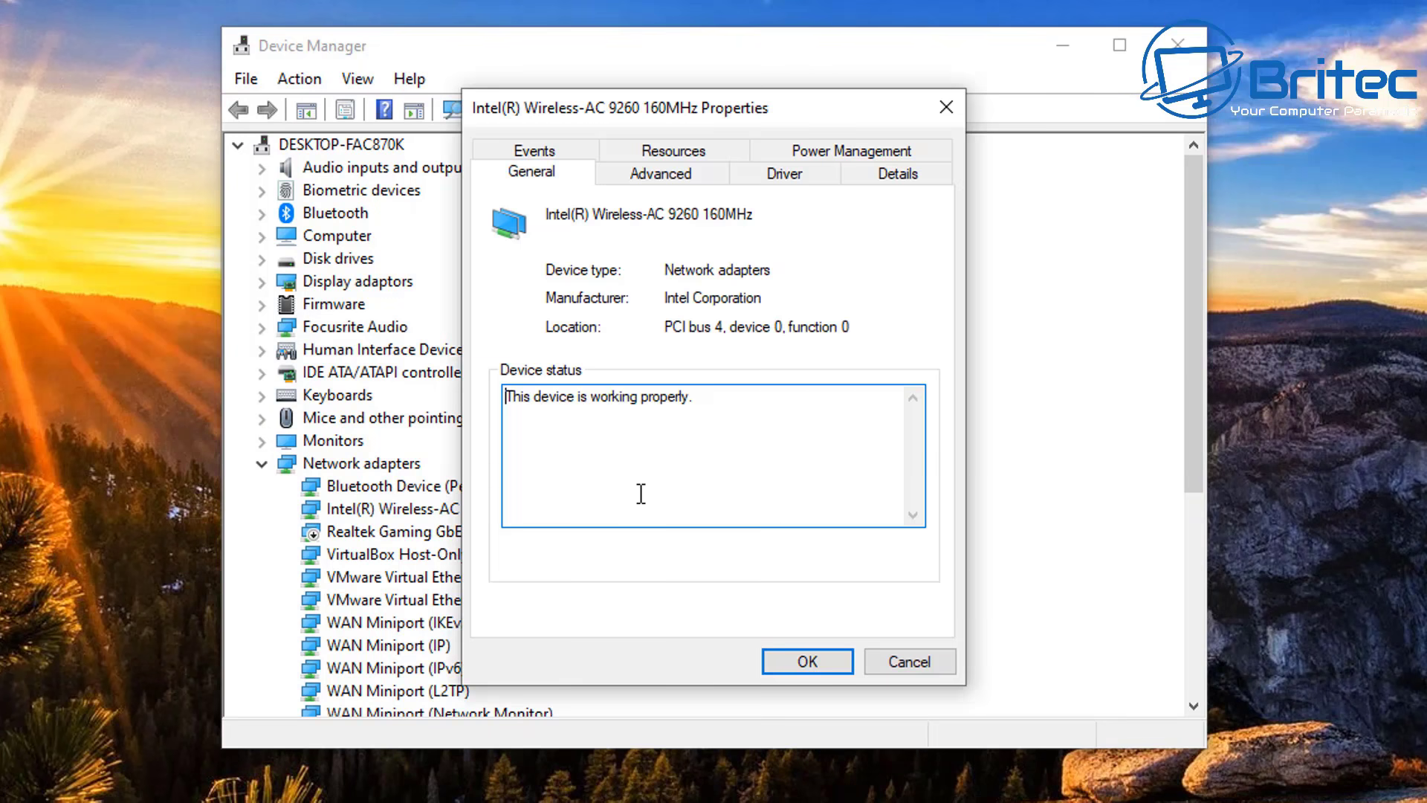
{"action": "left_click", "coordinate": [661, 174]}
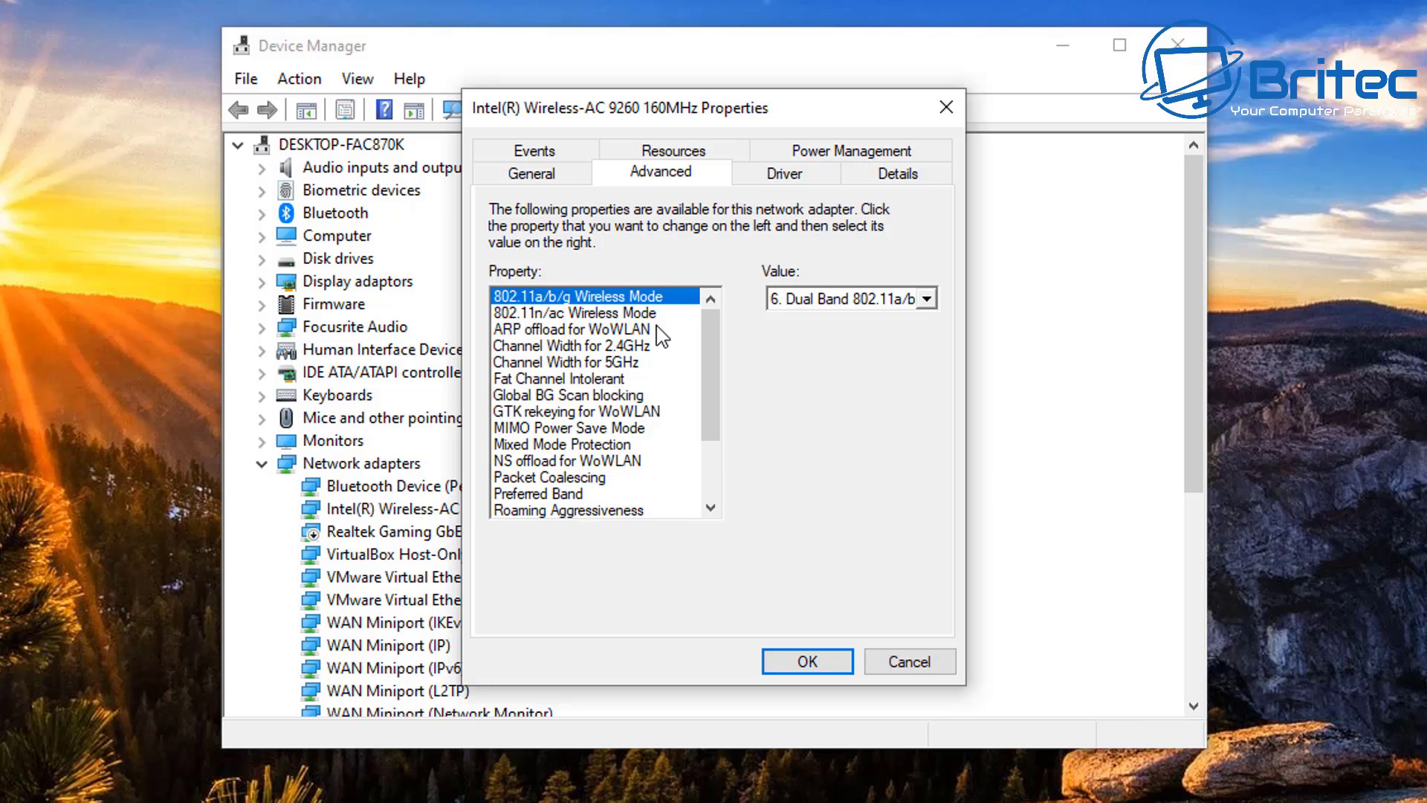
{"action": "left_click_drag", "start_coordinate": [710, 368], "coordinate": [704, 422]}
{"action": "left_click", "coordinate": [544, 462]}
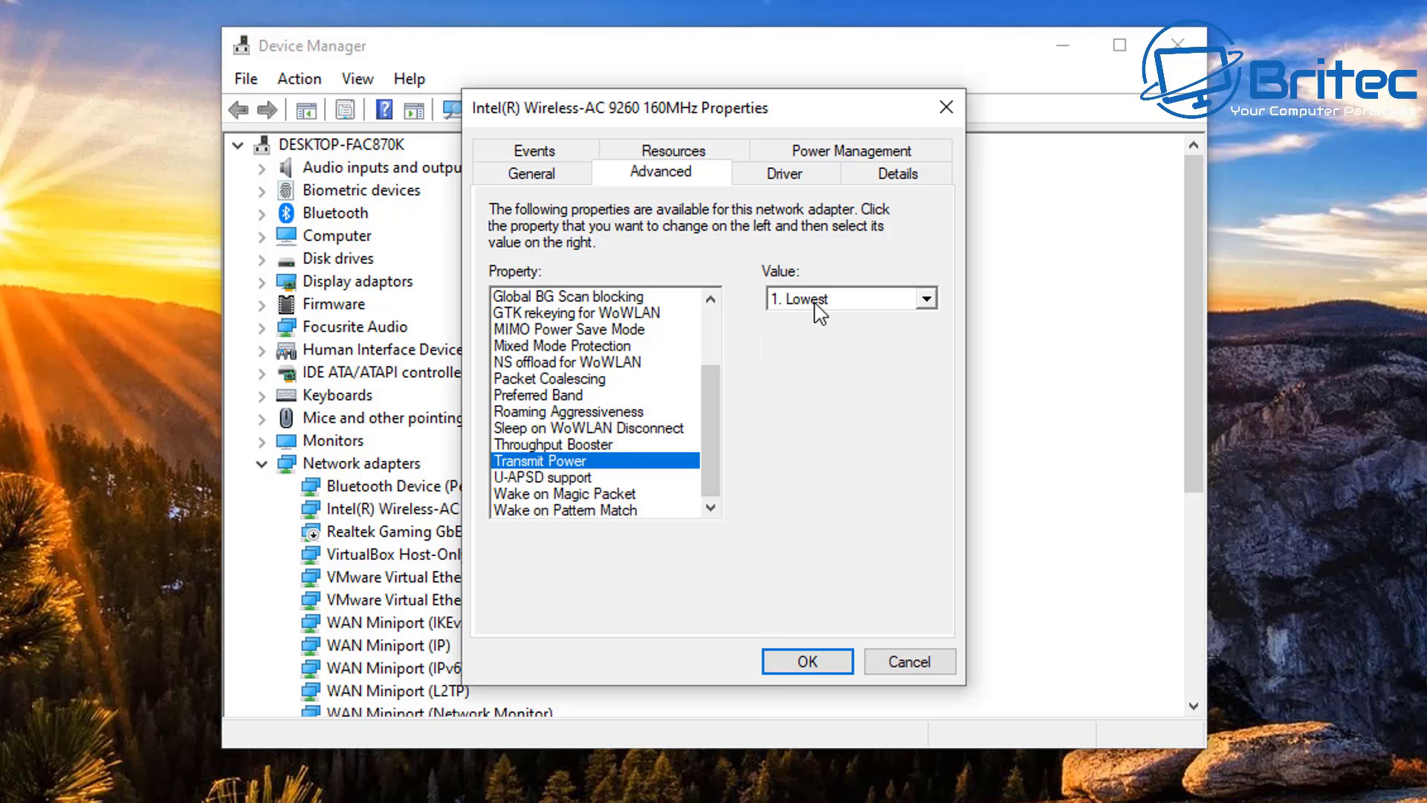
{"action": "left_click", "coordinate": [921, 303]}
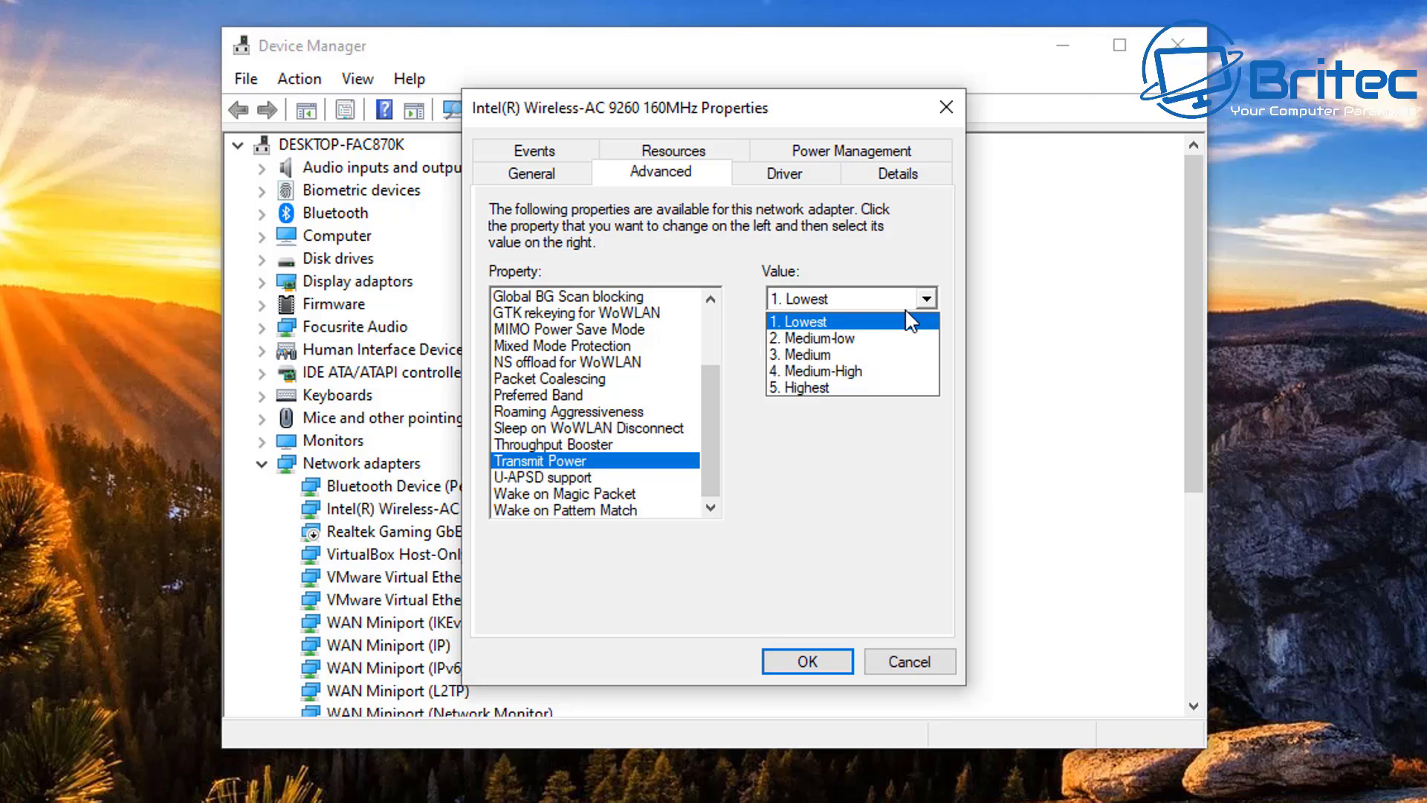
{"action": "left_click", "coordinate": [797, 394]}
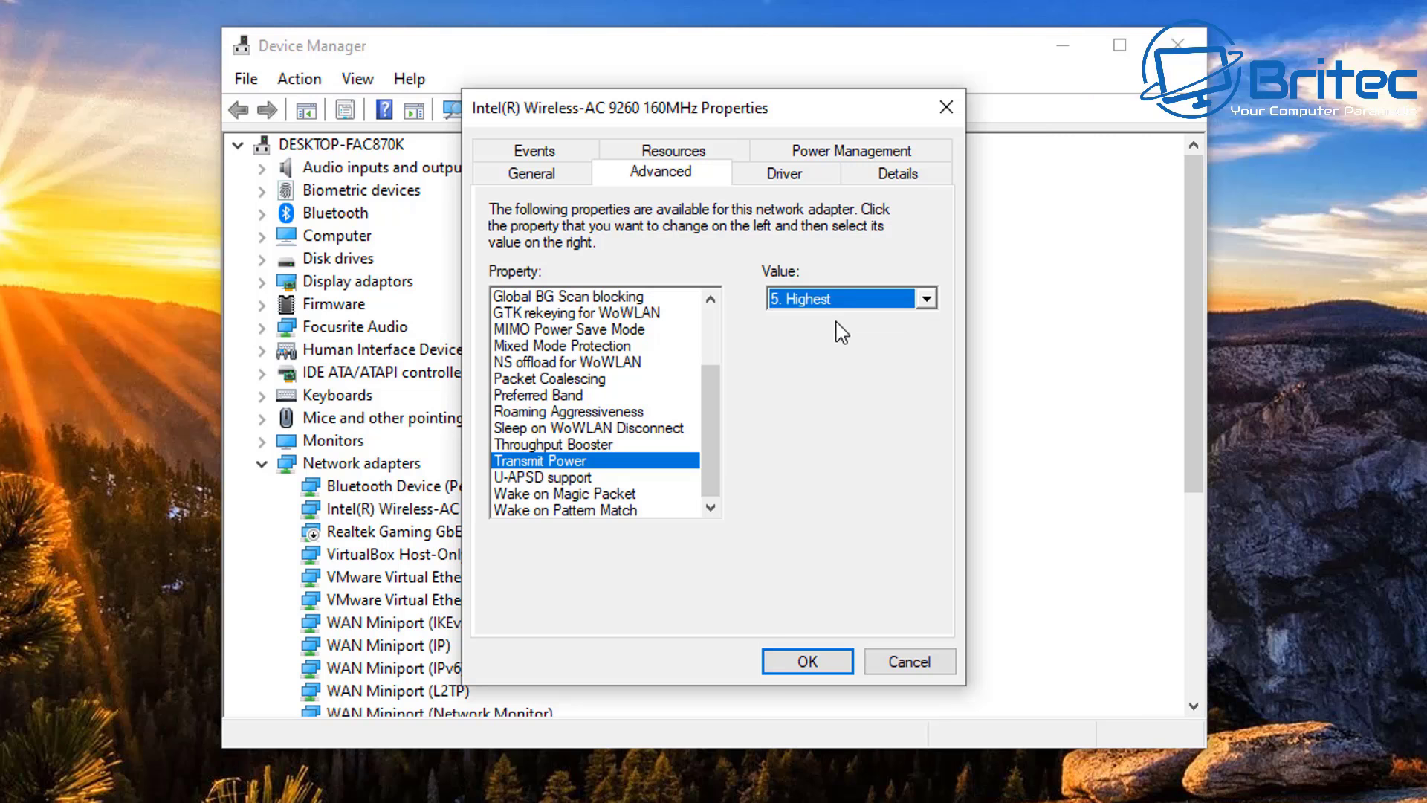
- Change the Throughput Booster value from Disabled to Enabled
{"action": "left_click", "coordinate": [583, 446]}
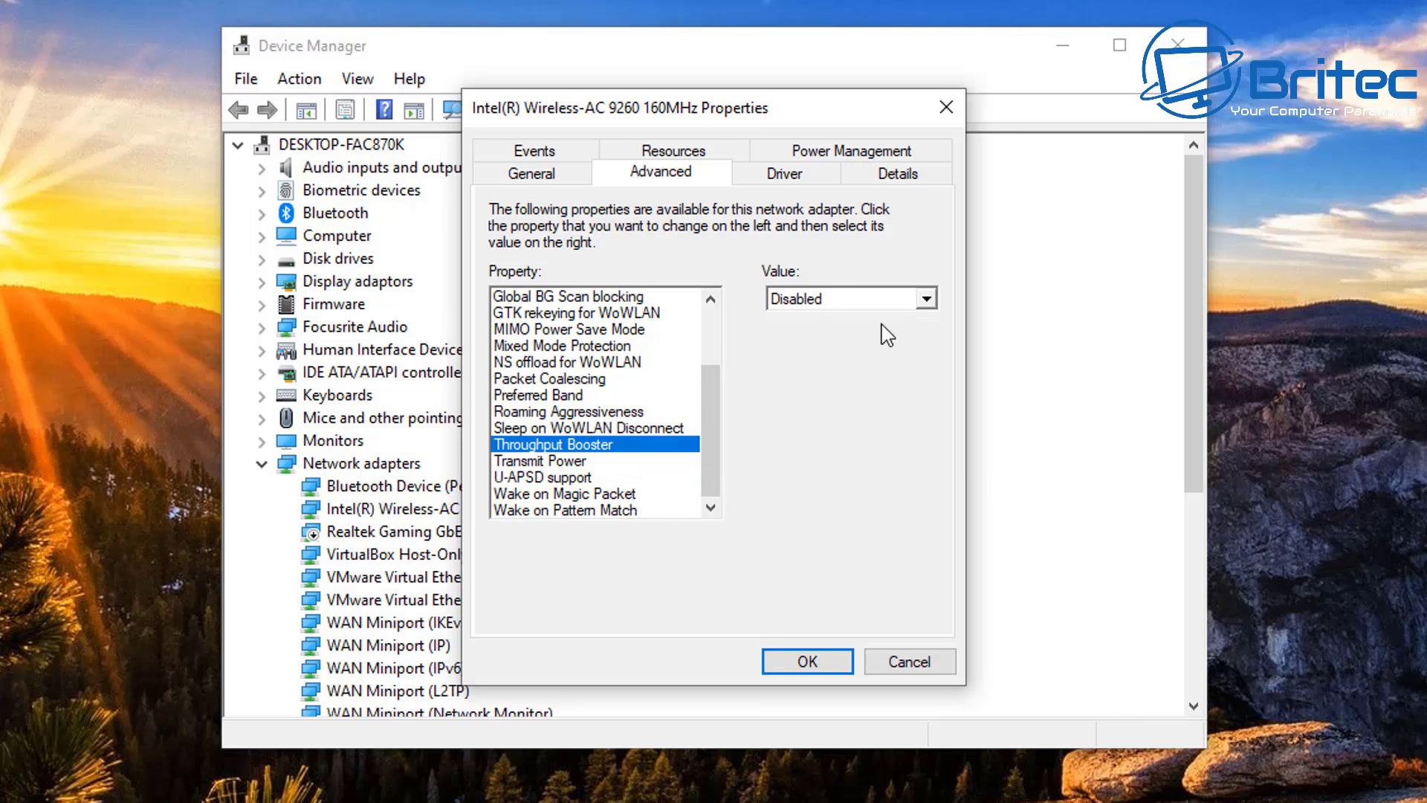
{"action": "left_click", "coordinate": [926, 300]}
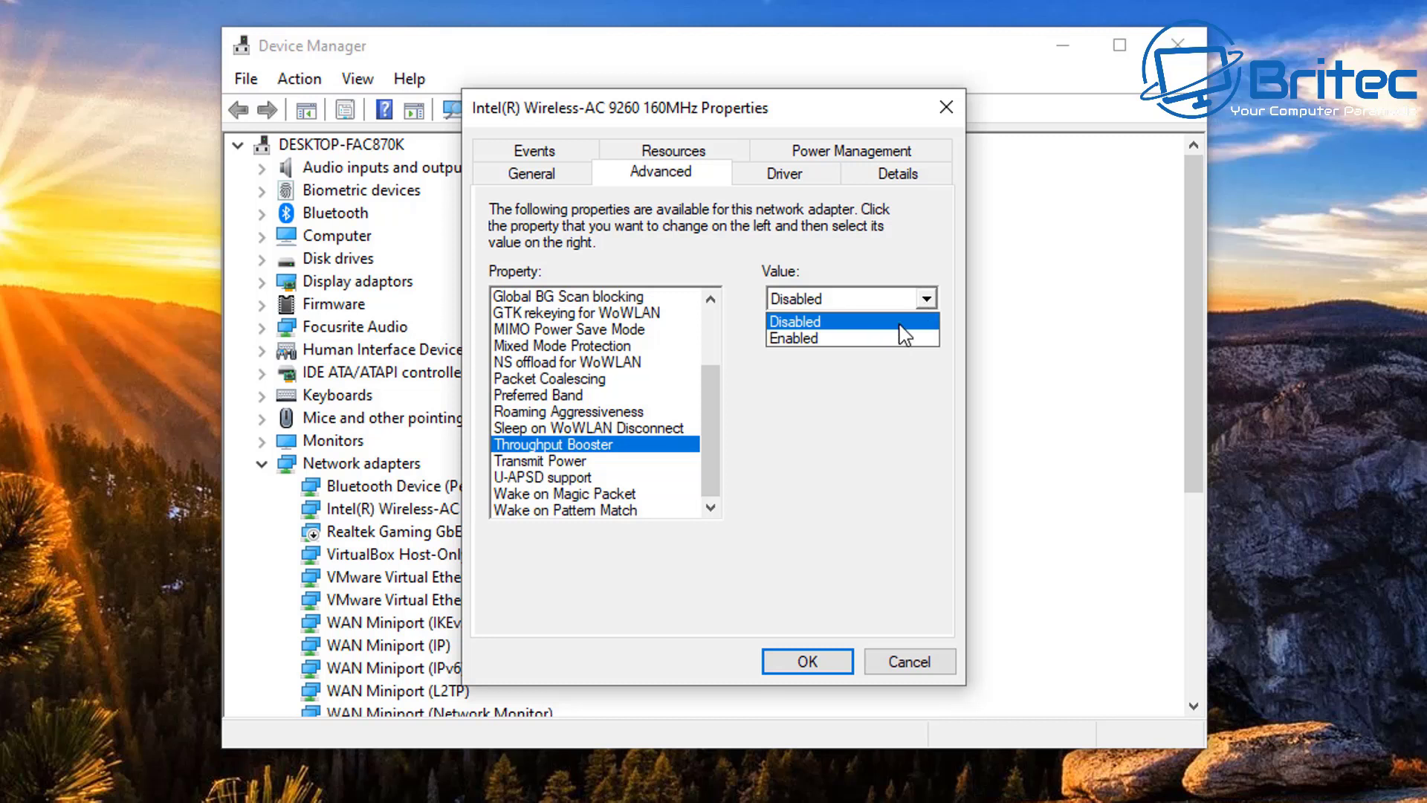
{"action": "left_click", "coordinate": [870, 336]}
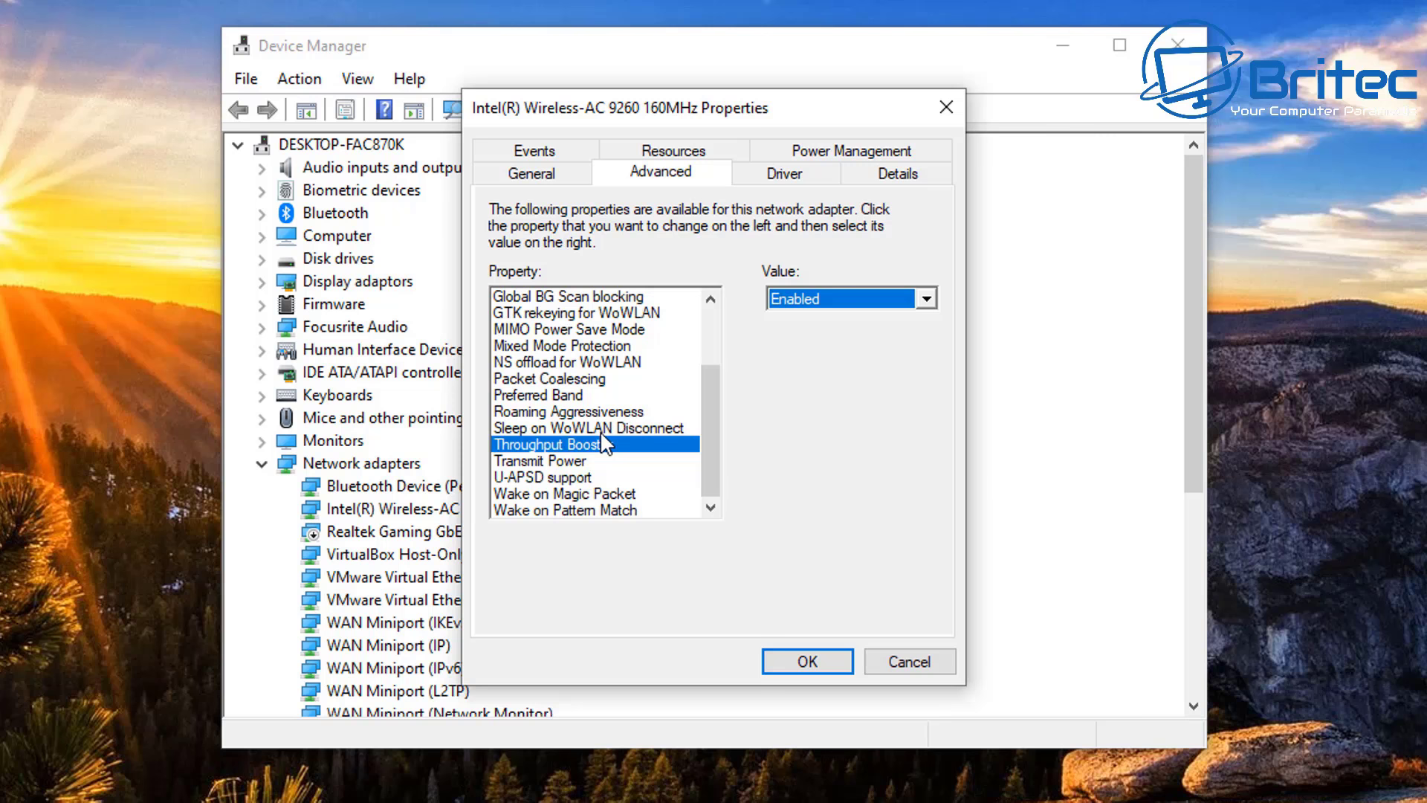
- Raise Roaming Aggressiveness from 3. Medium to 5. Highest
{"action": "left_click", "coordinate": [572, 413]}
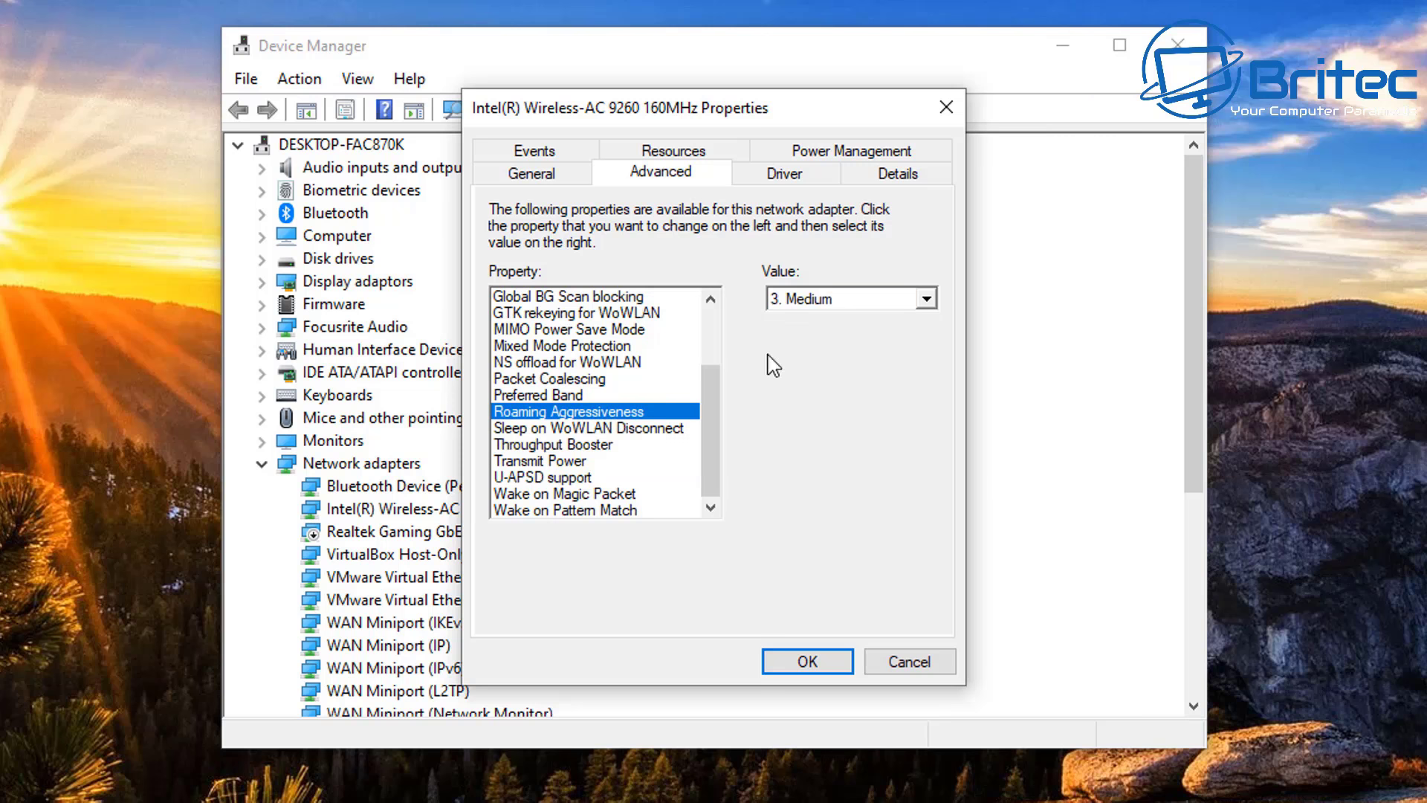
{"action": "left_click", "coordinate": [862, 308]}
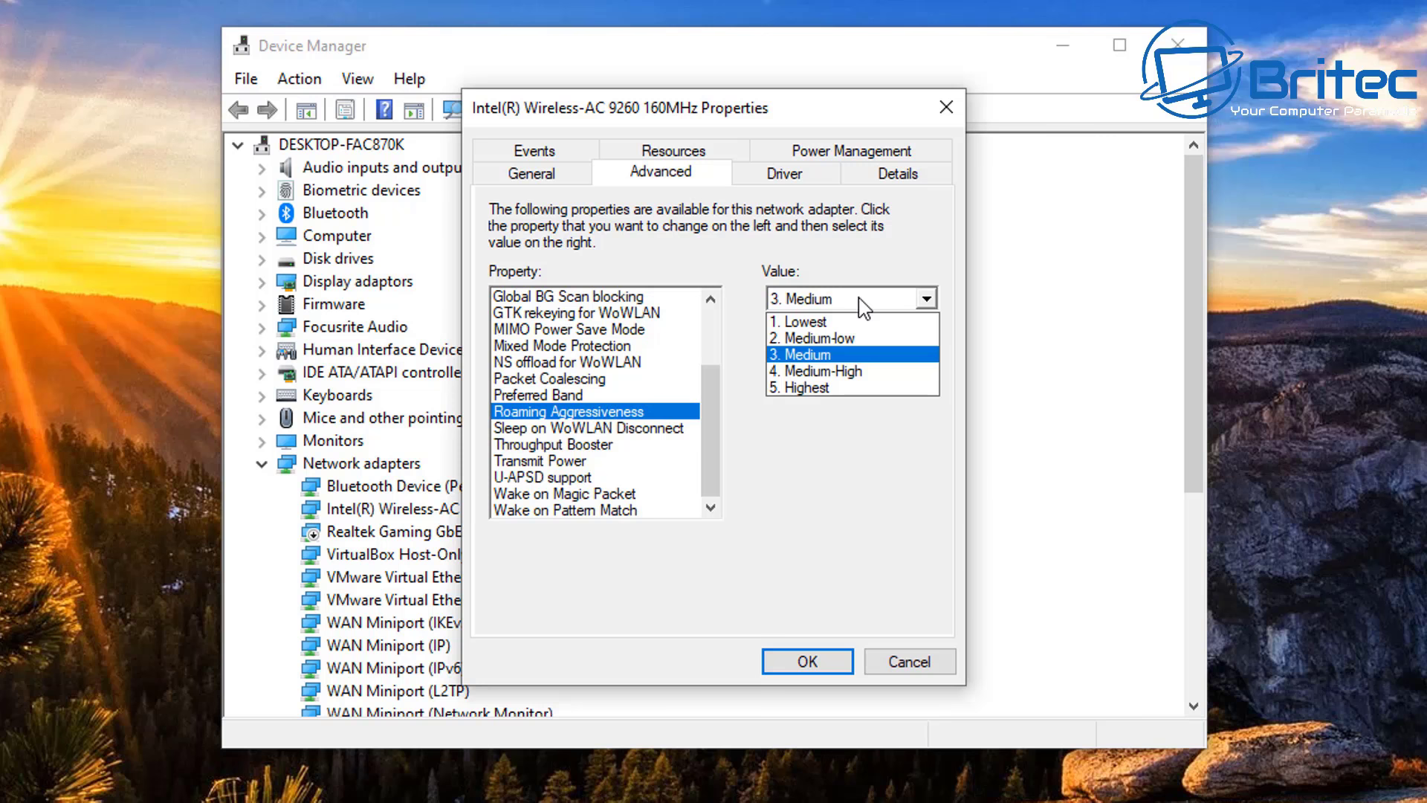
{"action": "left_click", "coordinate": [803, 389]}
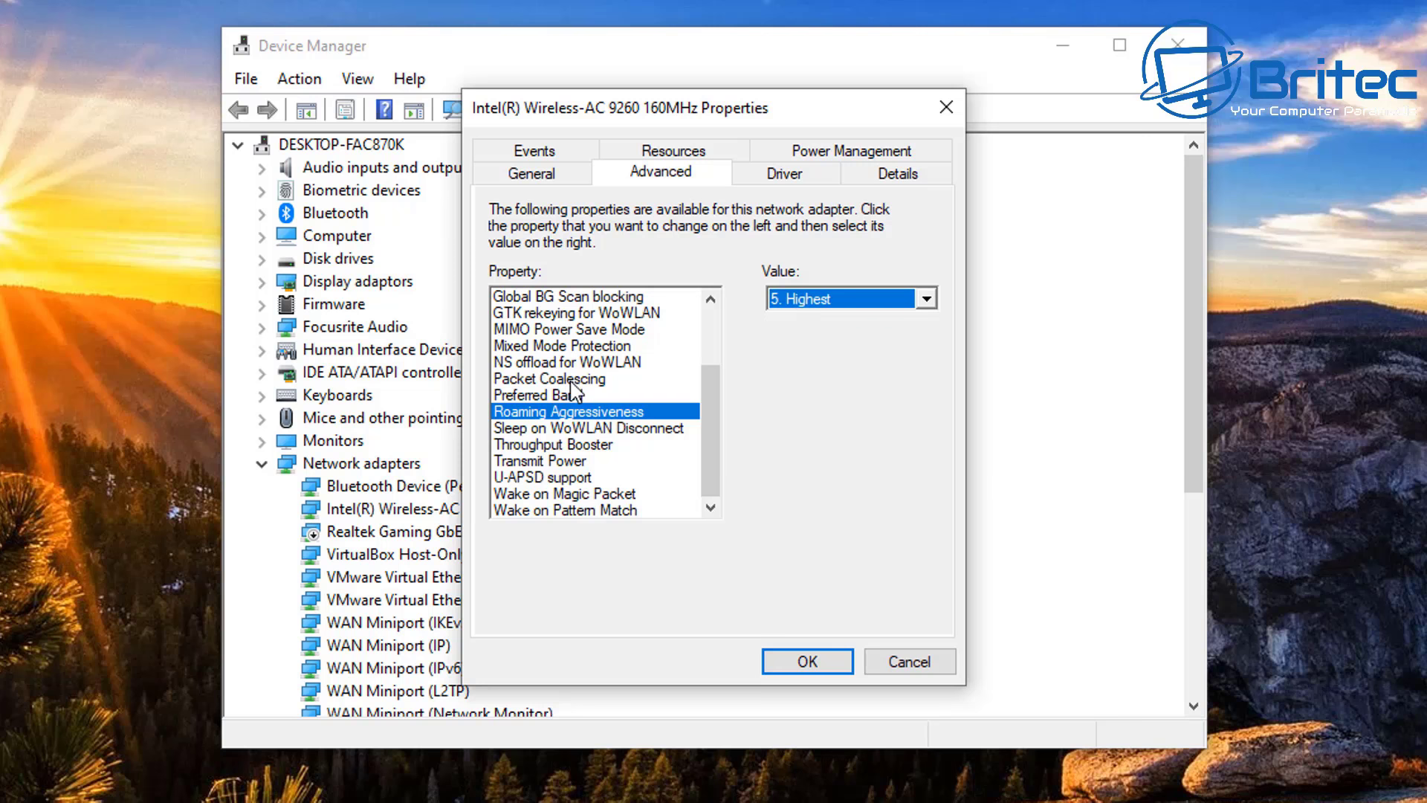
- Set Preferred Band to 1. No Preference and confirm the adapter's advanced settings with OK
{"action": "left_click", "coordinate": [551, 396]}
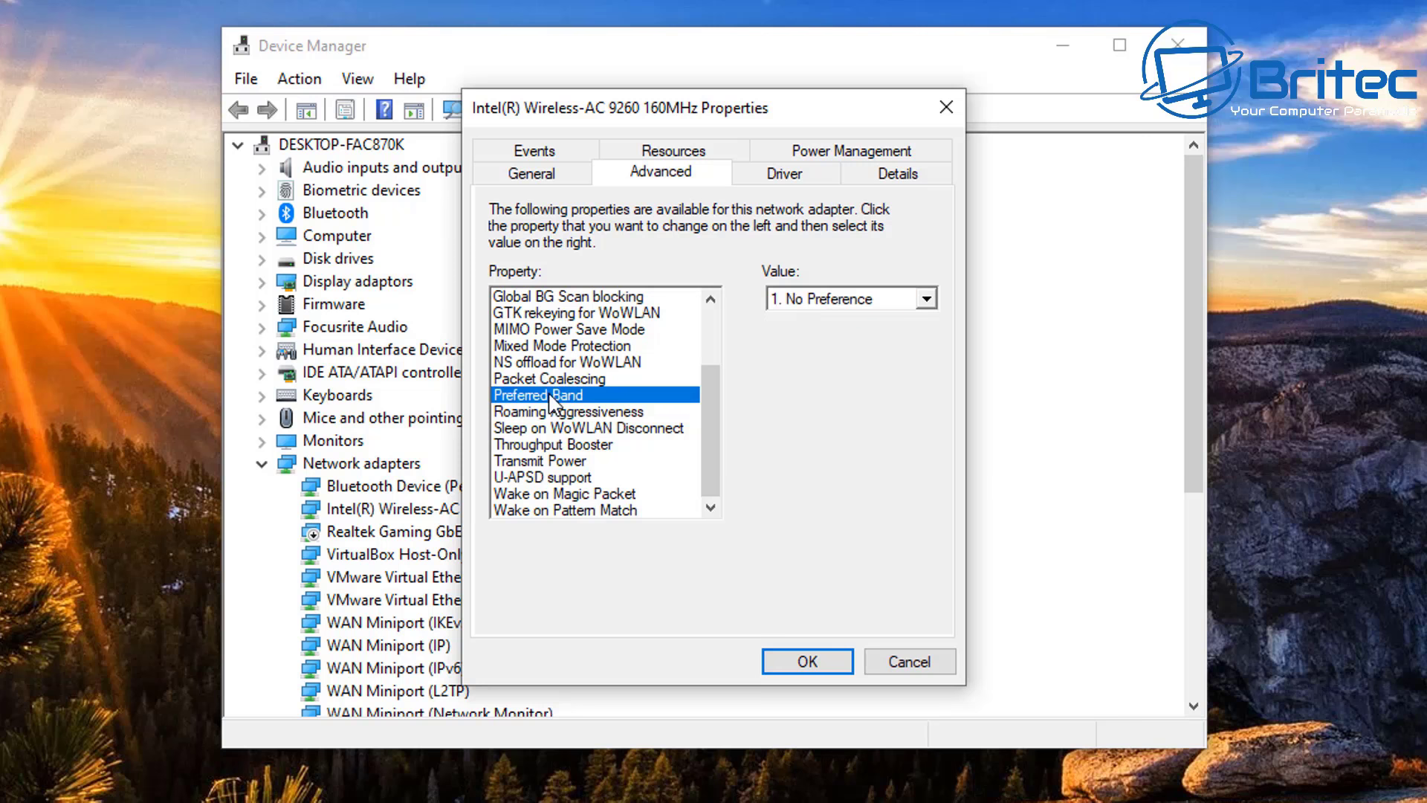
{"action": "left_click", "coordinate": [911, 298]}
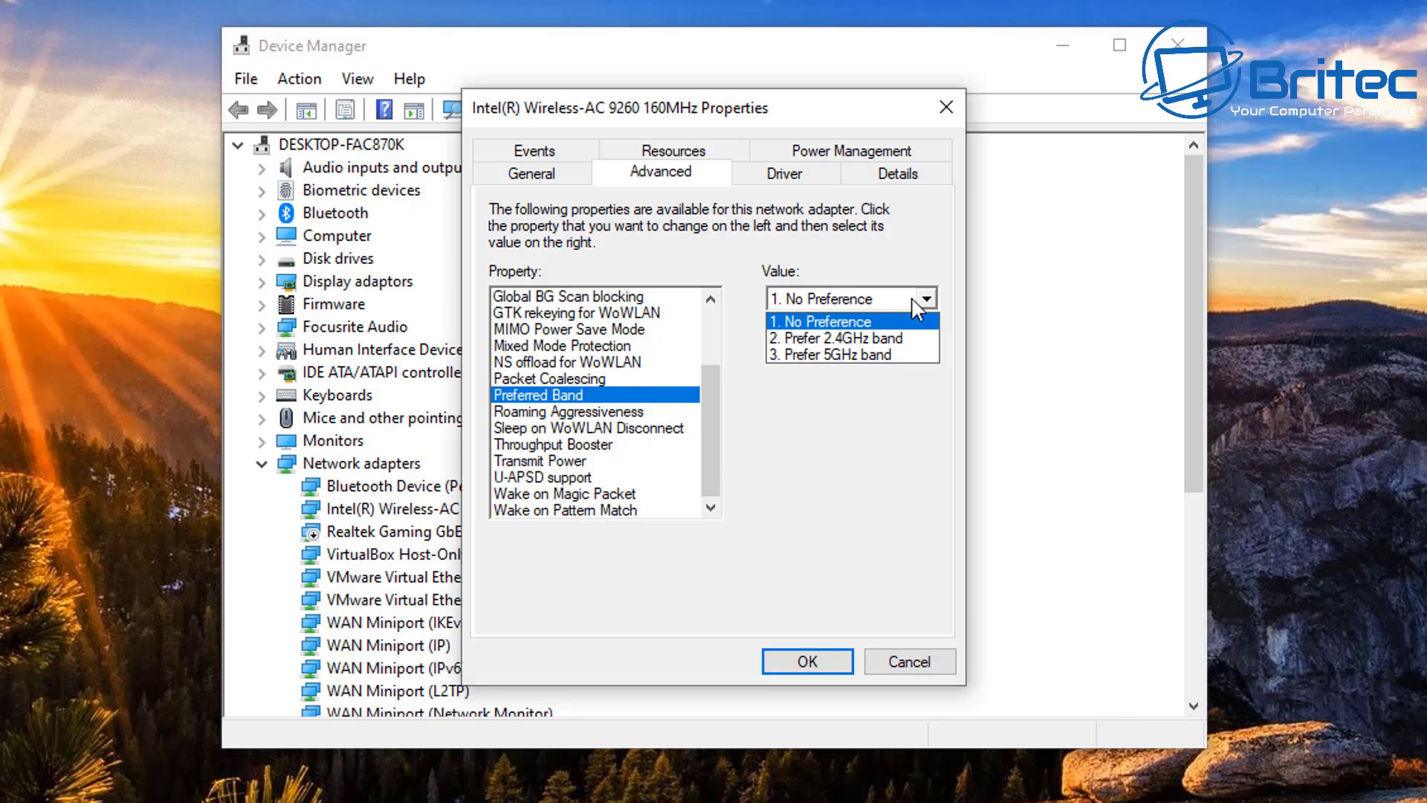
{"action": "left_click", "coordinate": [883, 355]}
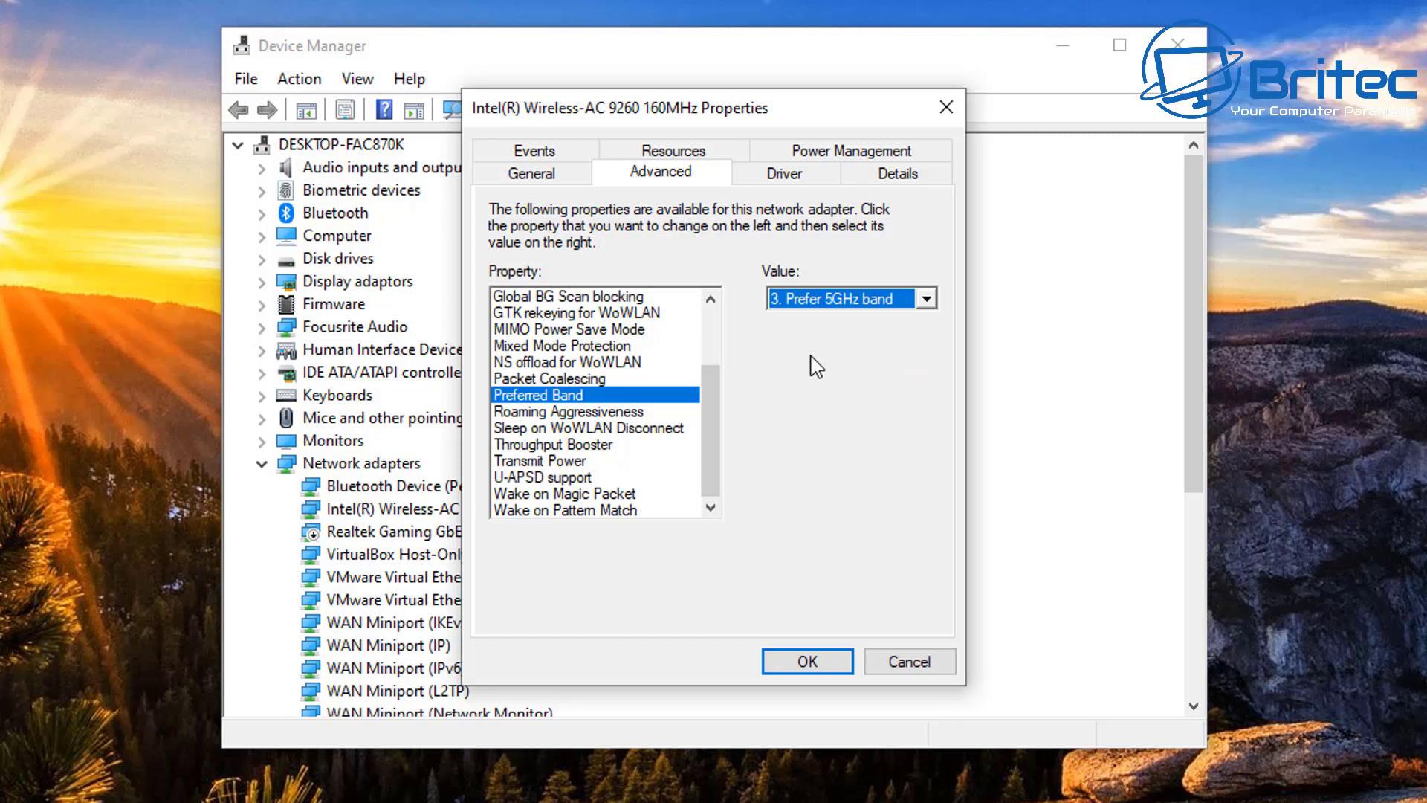
{"action": "left_click", "coordinate": [926, 300]}
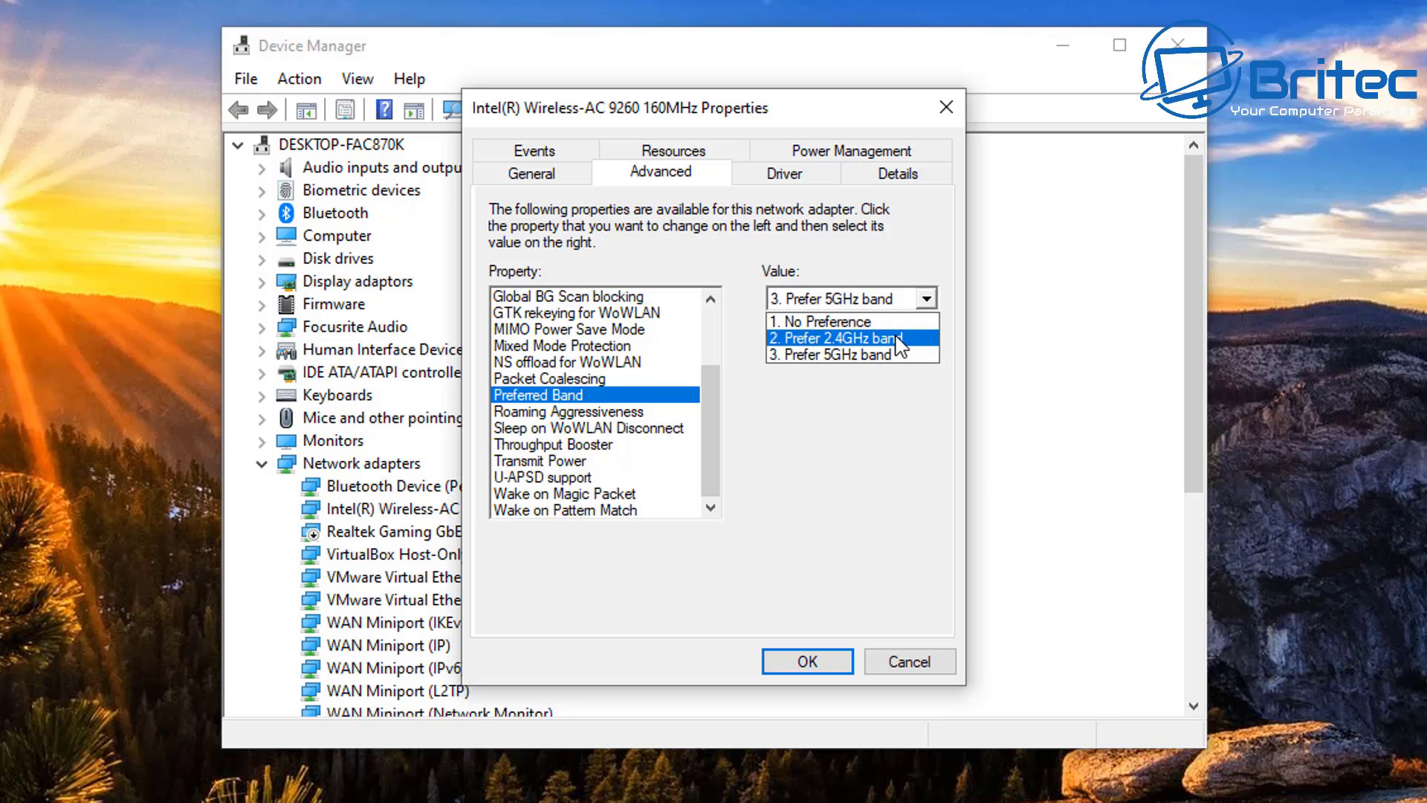
{"action": "left_click", "coordinate": [901, 339]}
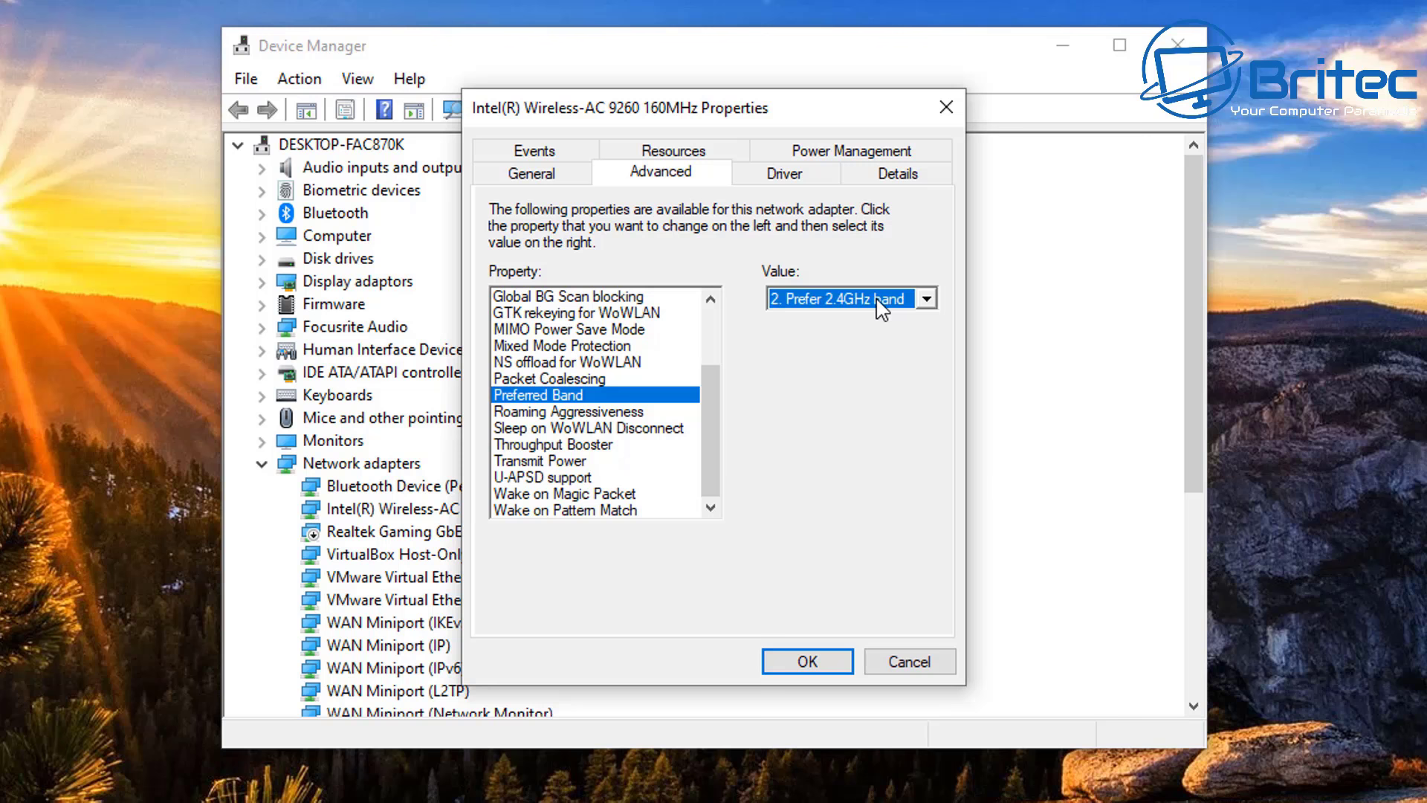
{"action": "left_click", "coordinate": [877, 305]}
{"action": "left_click", "coordinate": [834, 323]}
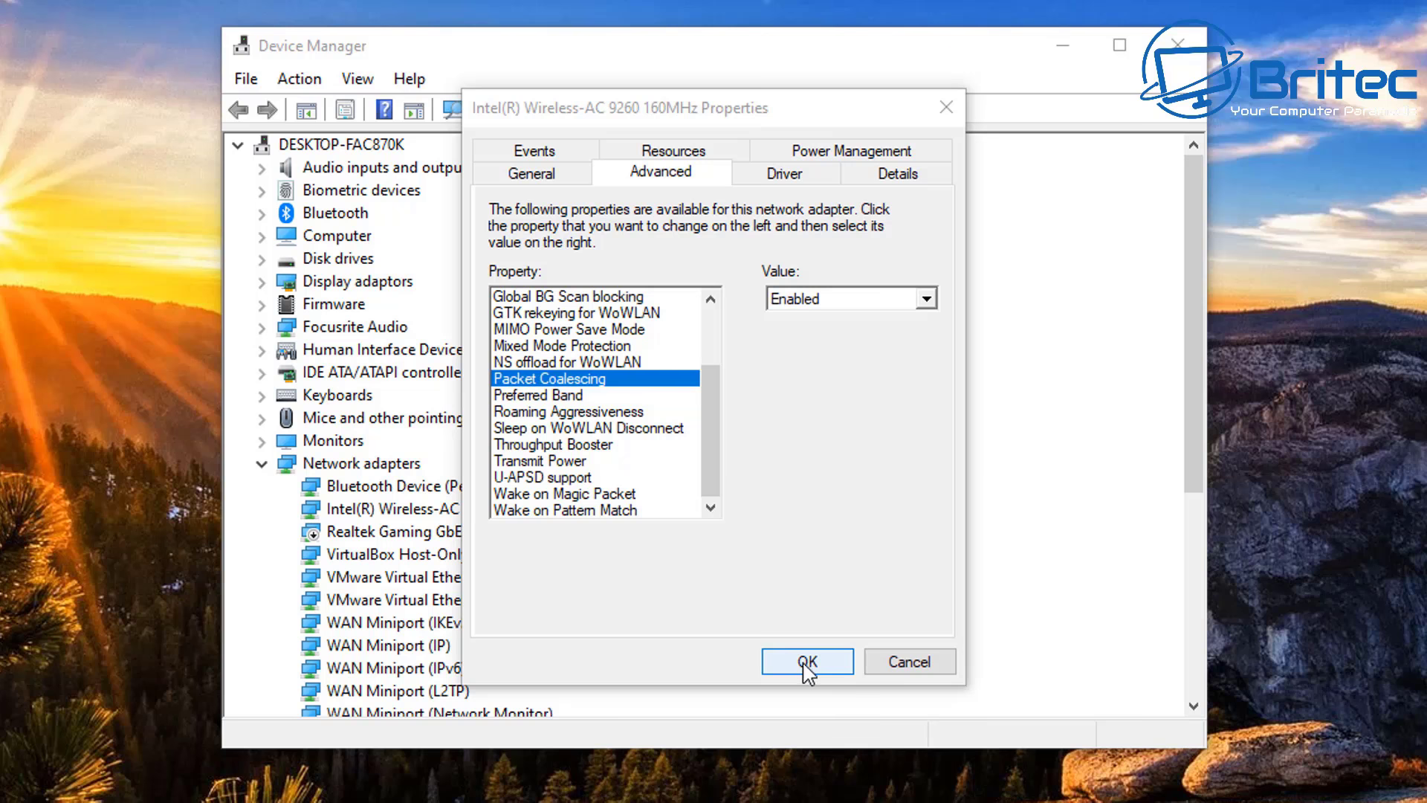
{"action": "left_click", "coordinate": [797, 664]}
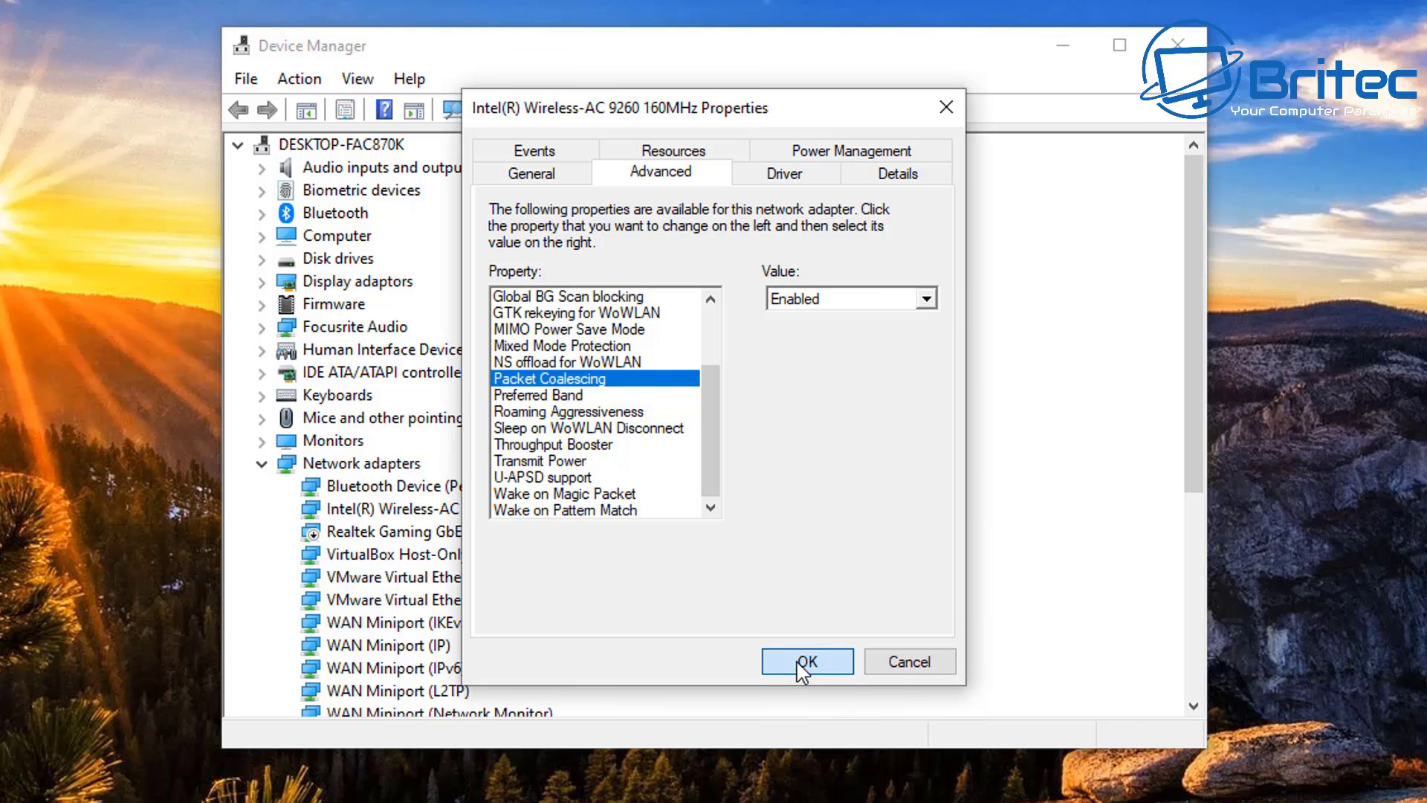
{"action": "left_click", "coordinate": [799, 661]}
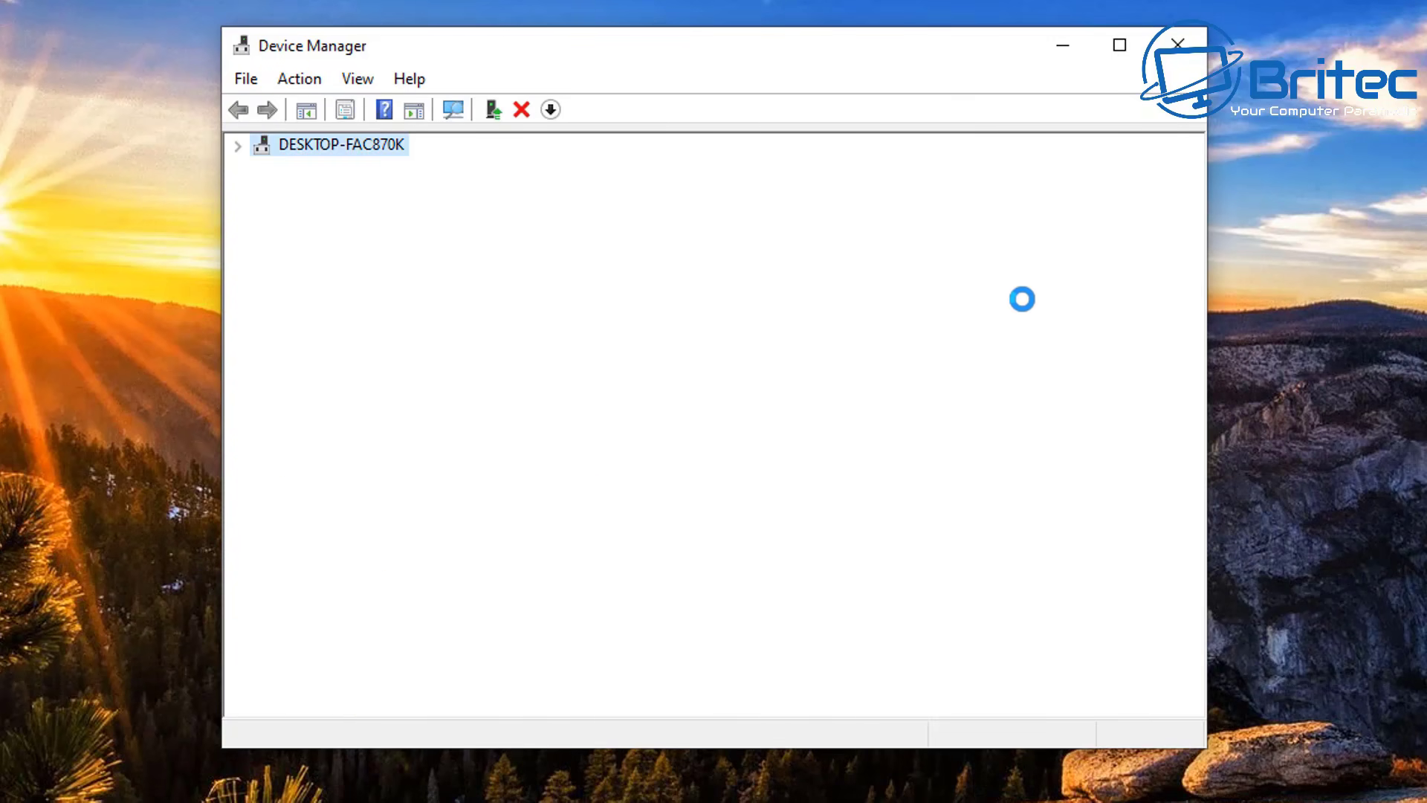
- Close Device Manager and launch Command Prompt as administrator from a 'cmd' search
{"action": "left_click", "coordinate": [1179, 47]}
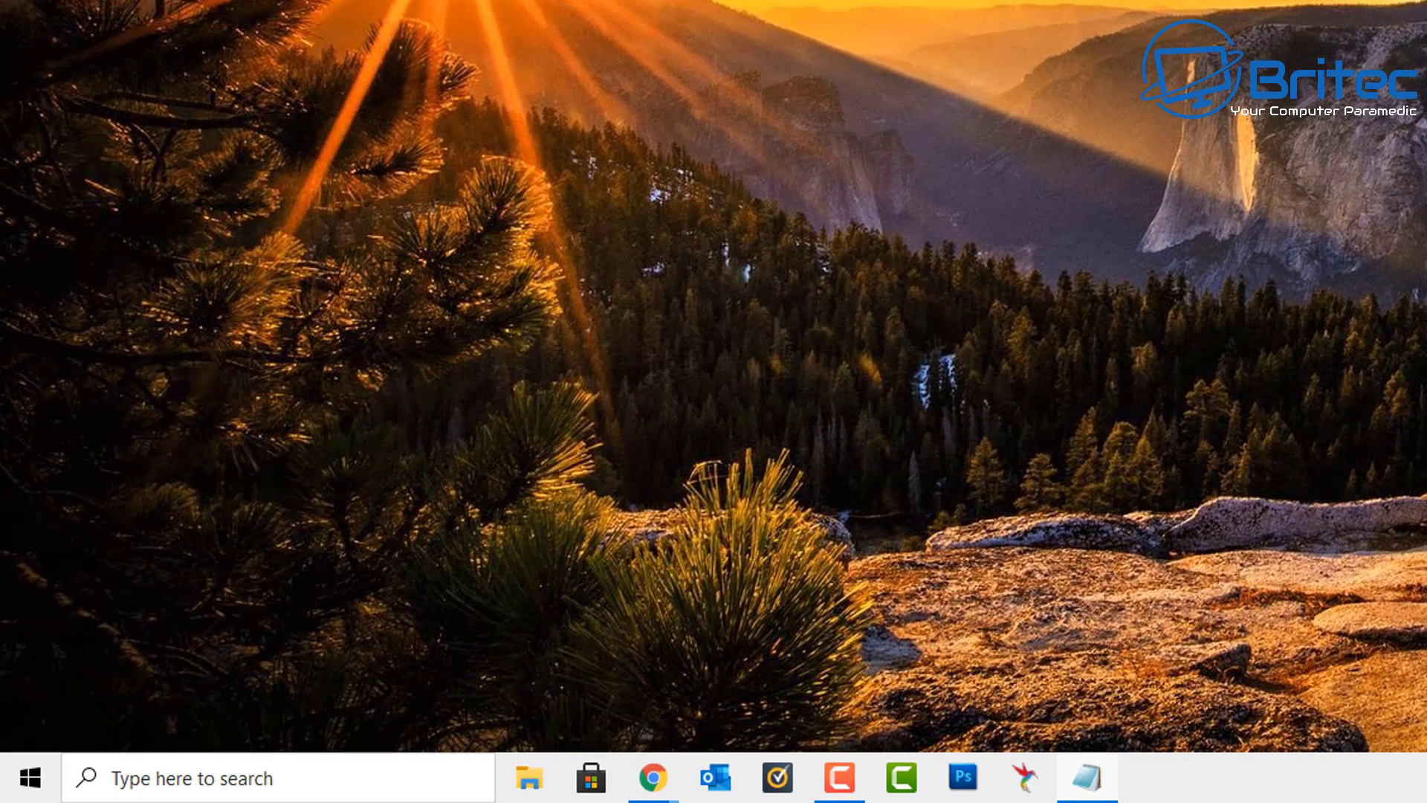
{"action": "left_click", "coordinate": [117, 773]}
{"action": "type", "text": "cmd"}
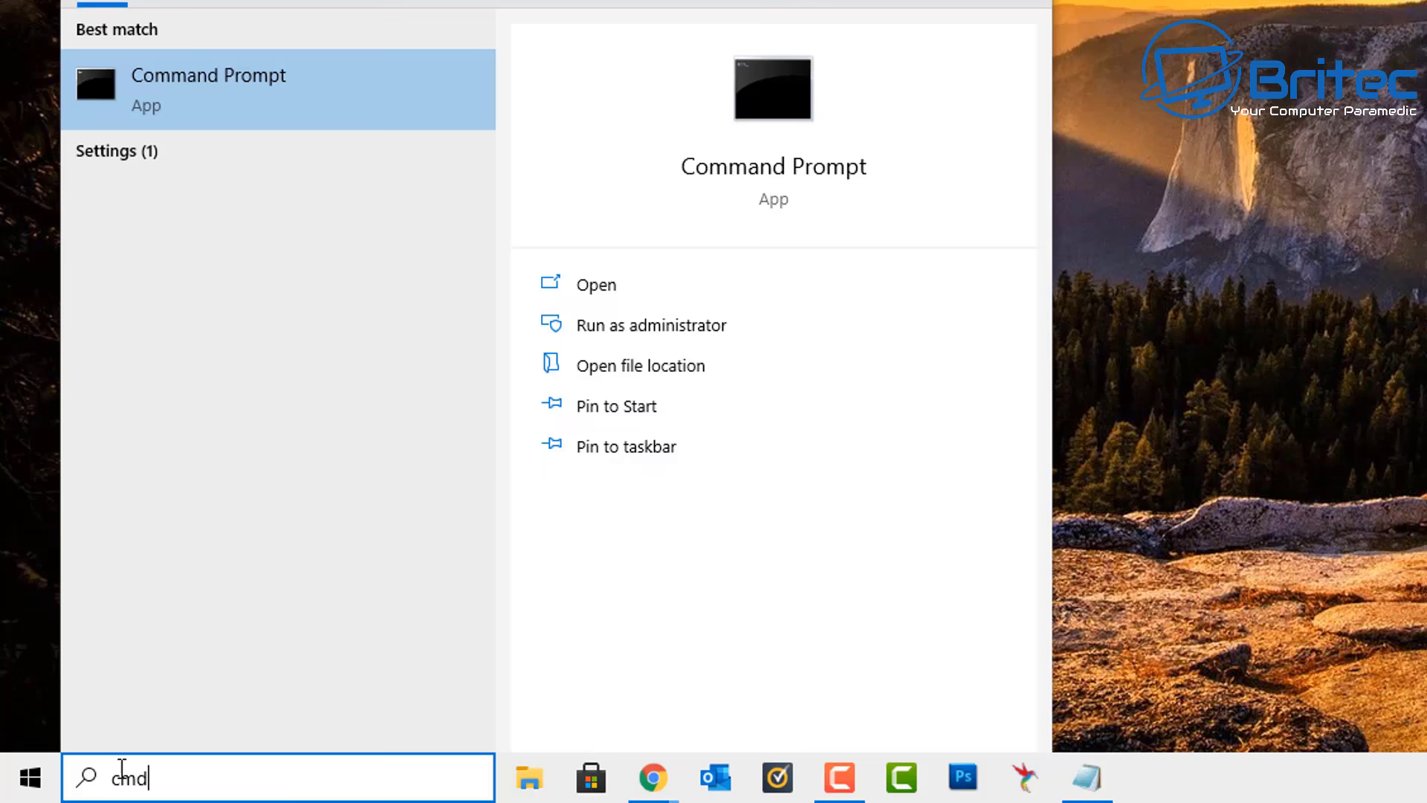
{"action": "left_click", "coordinate": [677, 334]}
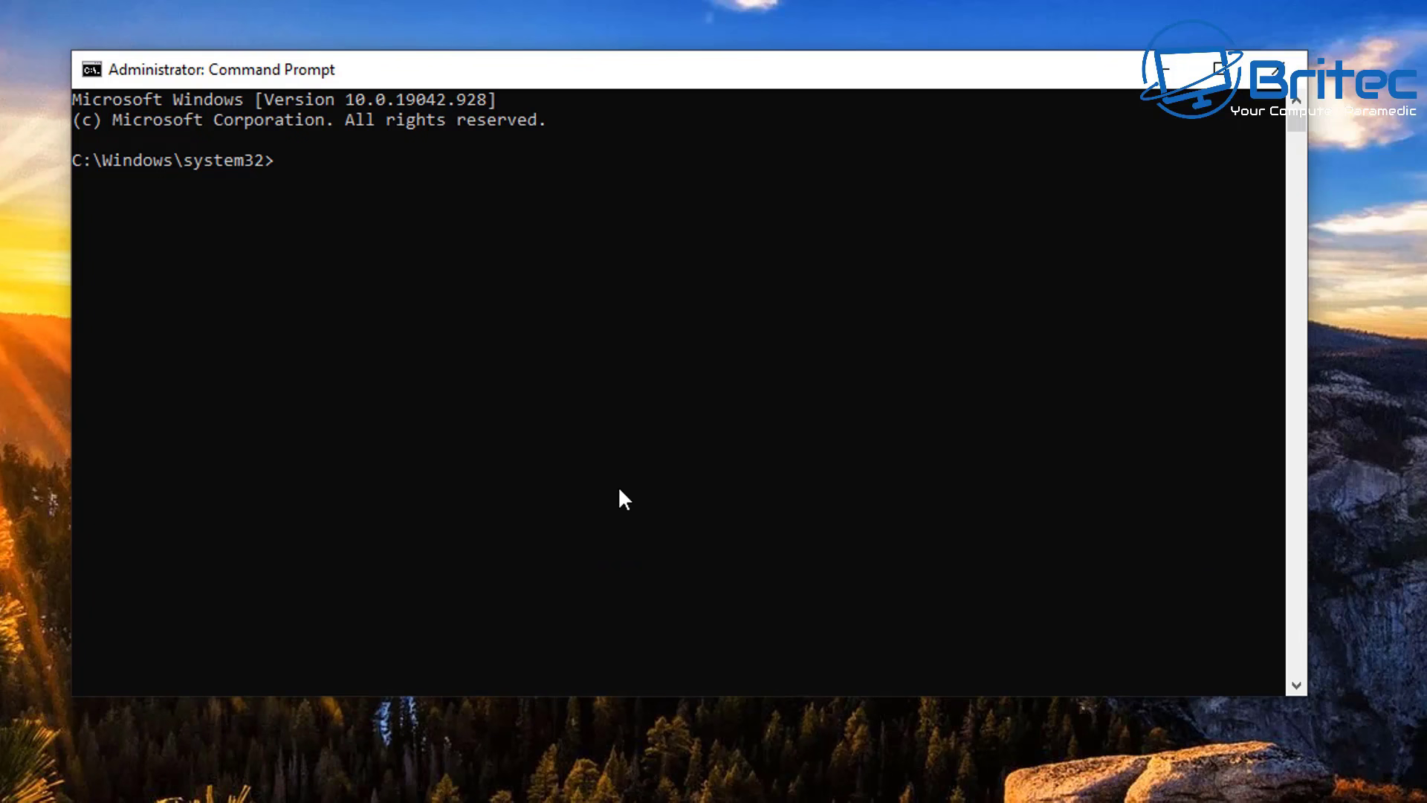
- Run 'netsh winsock reset' at the administrator prompt
{"action": "type", "text": "netsh winsock reset"}
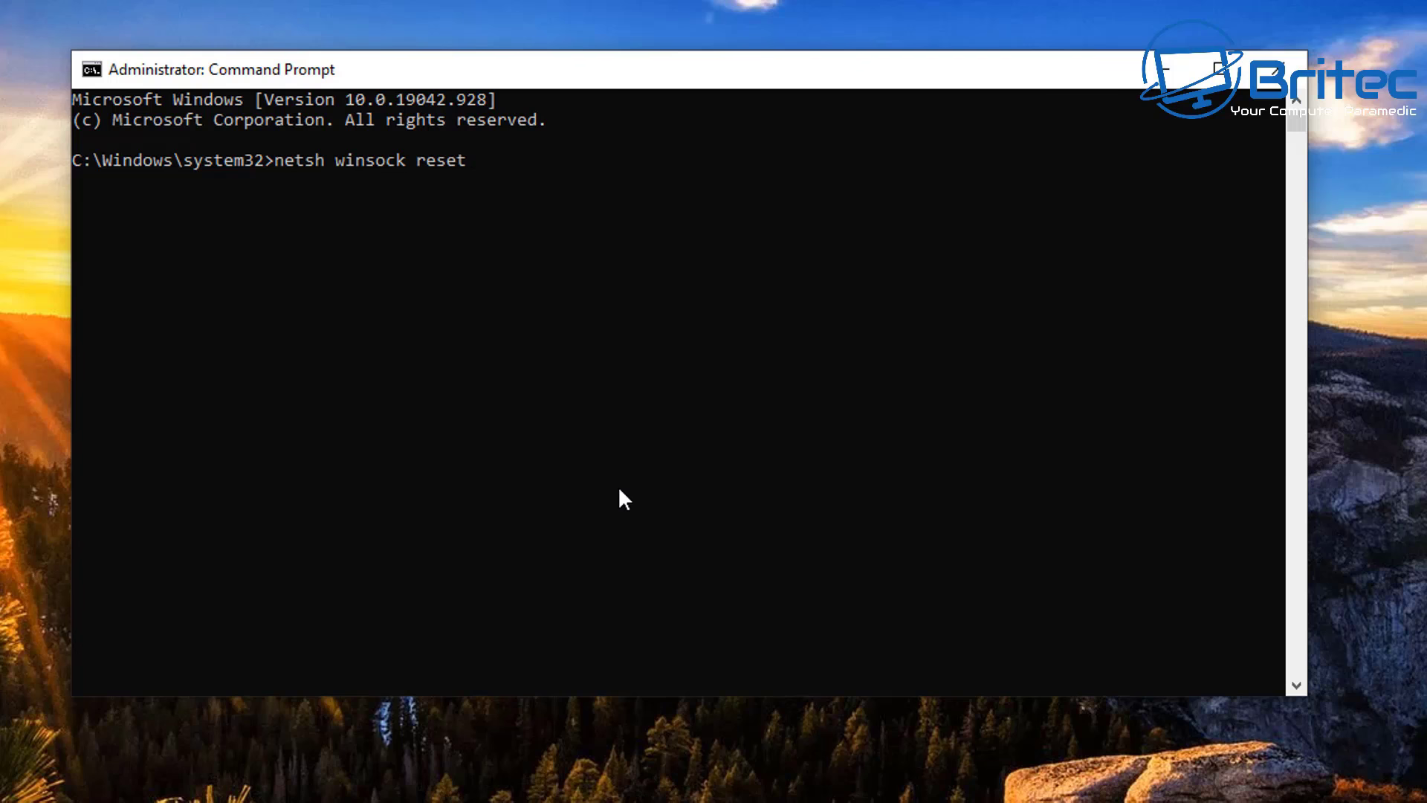
{"action": "key", "text": "Return"}
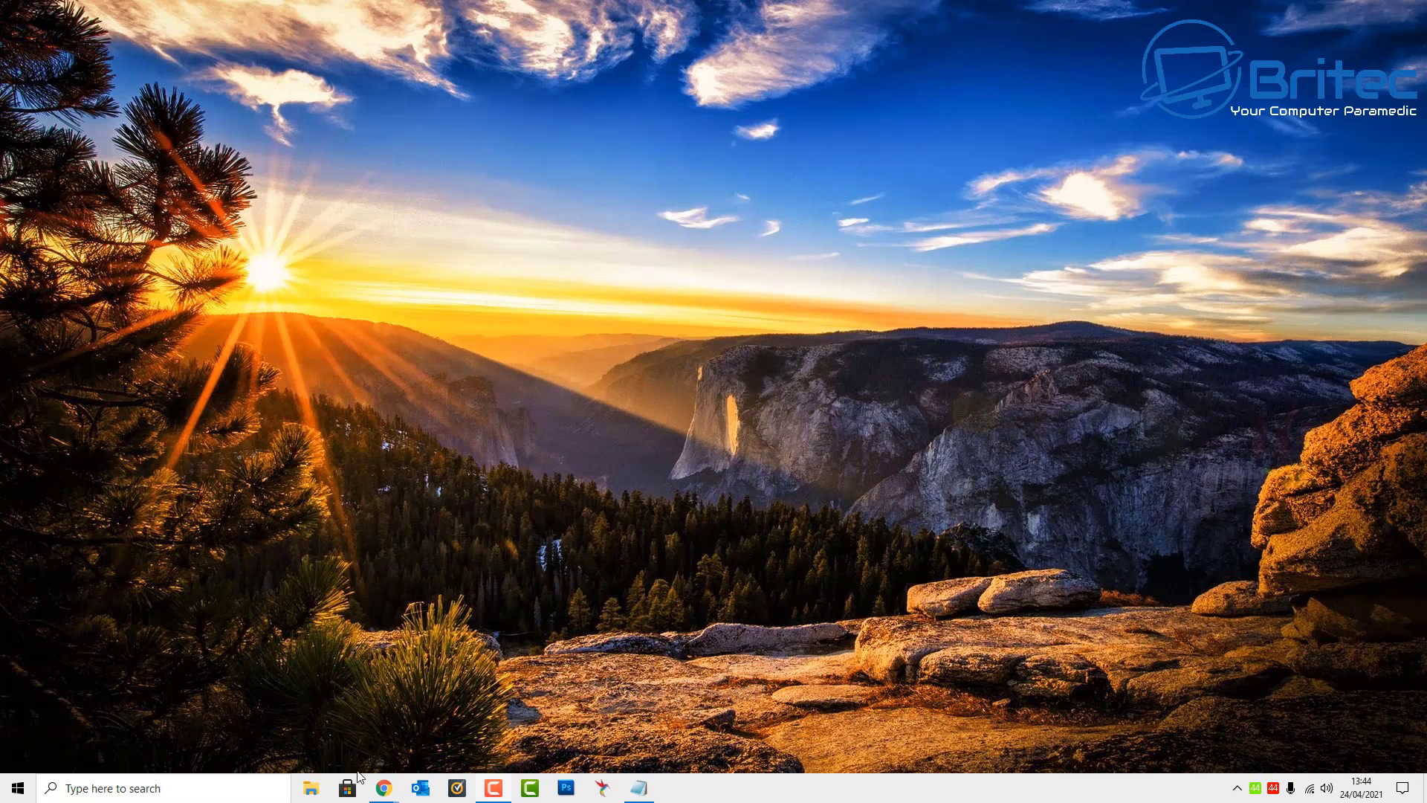
- Open the Services console from a 'services' search, sort by Name and select WLAN AutoConfig
{"action": "left_click", "coordinate": [162, 790]}
{"action": "type", "text": "servi"}
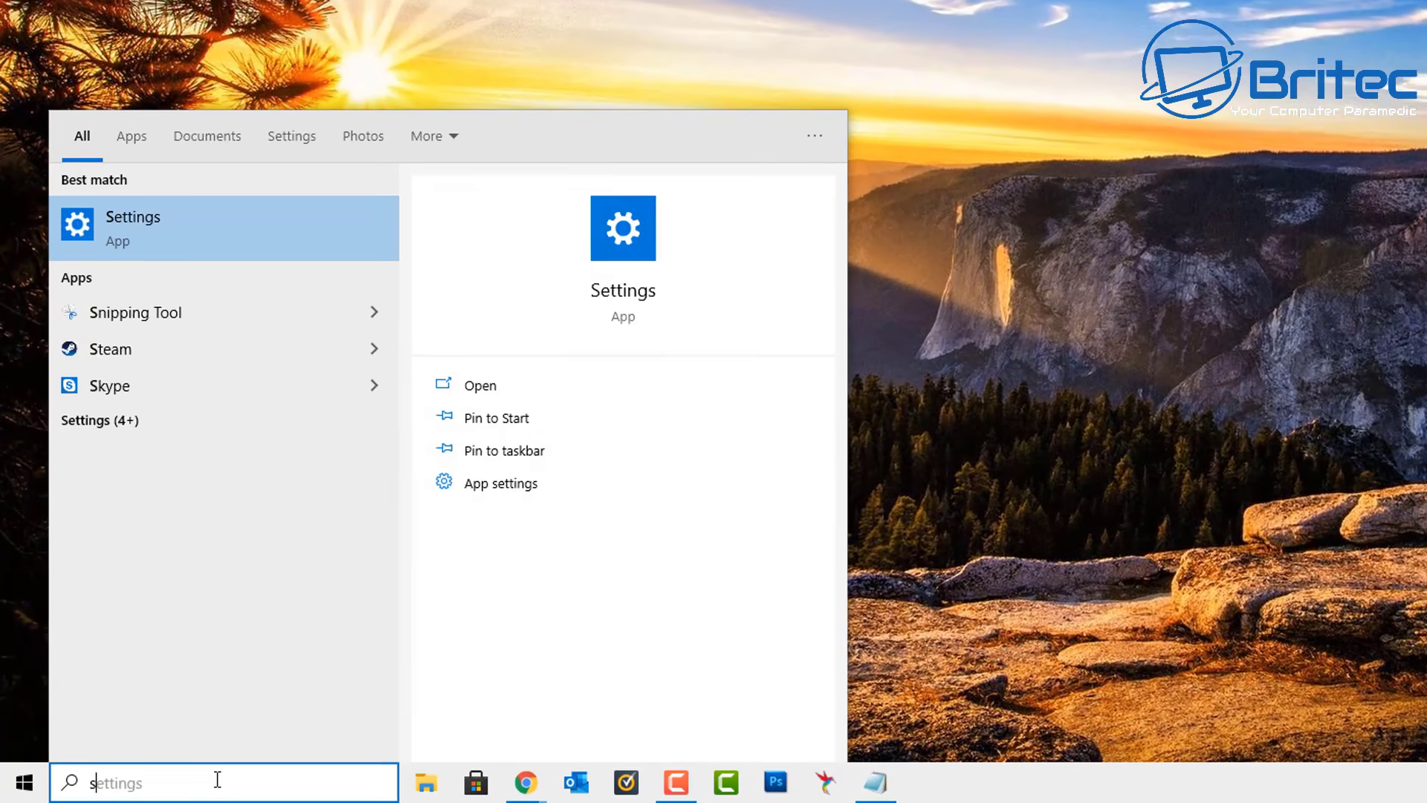
{"action": "type", "text": "ces"}
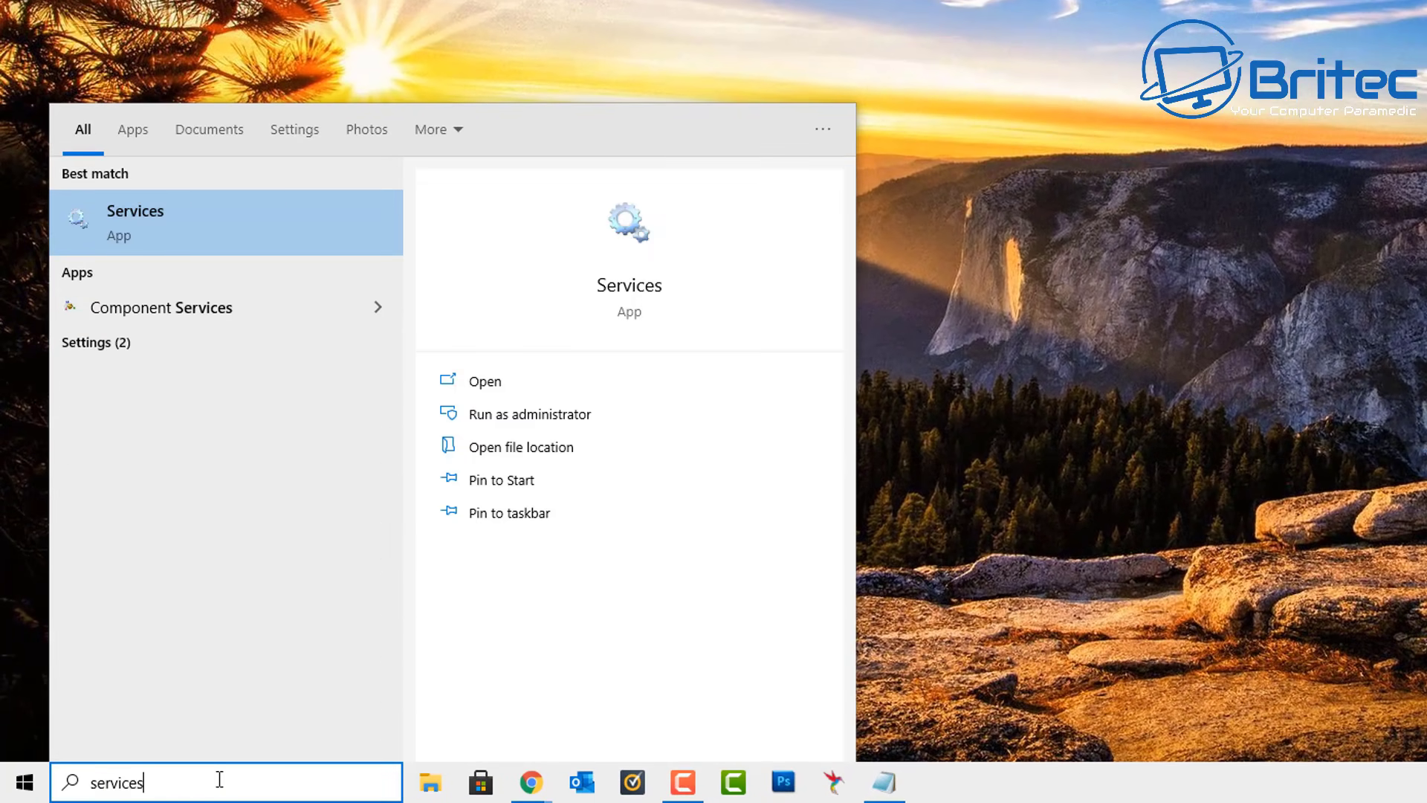
{"action": "left_click", "coordinate": [212, 231]}
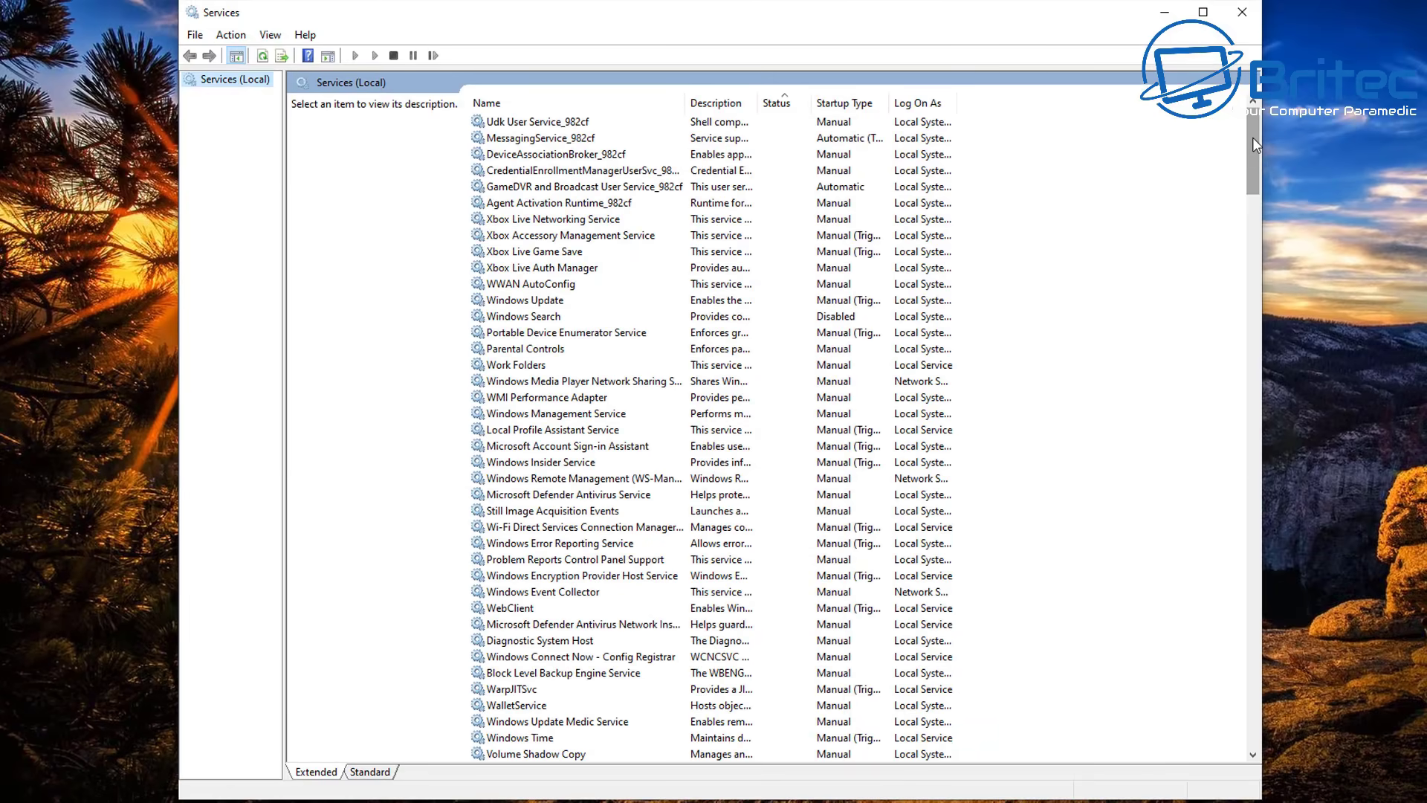
{"action": "left_click_drag", "start_coordinate": [1253, 143], "coordinate": [1220, 662]}
{"action": "left_click", "coordinate": [546, 104]}
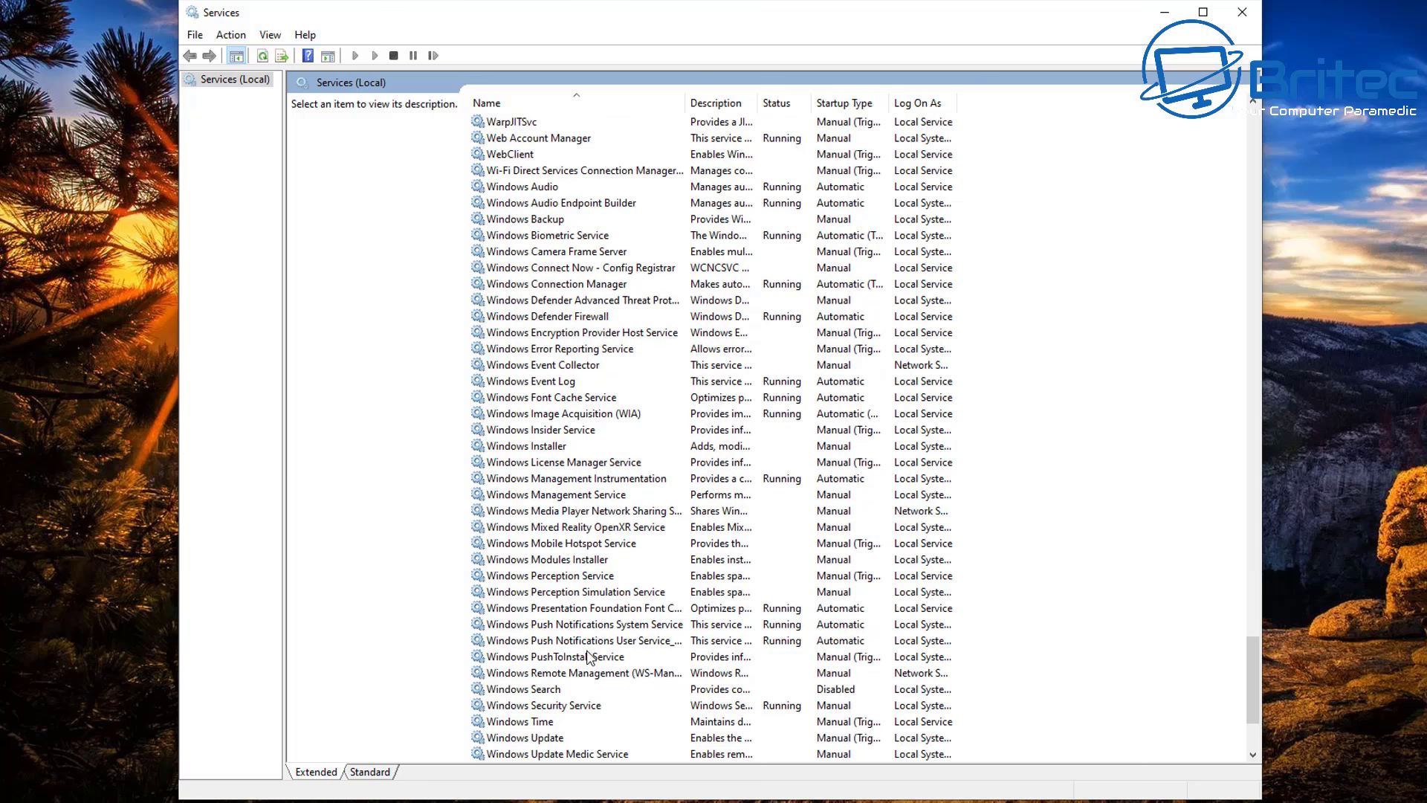
{"action": "scroll", "coordinate": [587, 658], "scroll_direction": "down", "scroll_amount": 1}
{"action": "scroll", "coordinate": [588, 660], "scroll_direction": "down", "scroll_amount": 1}
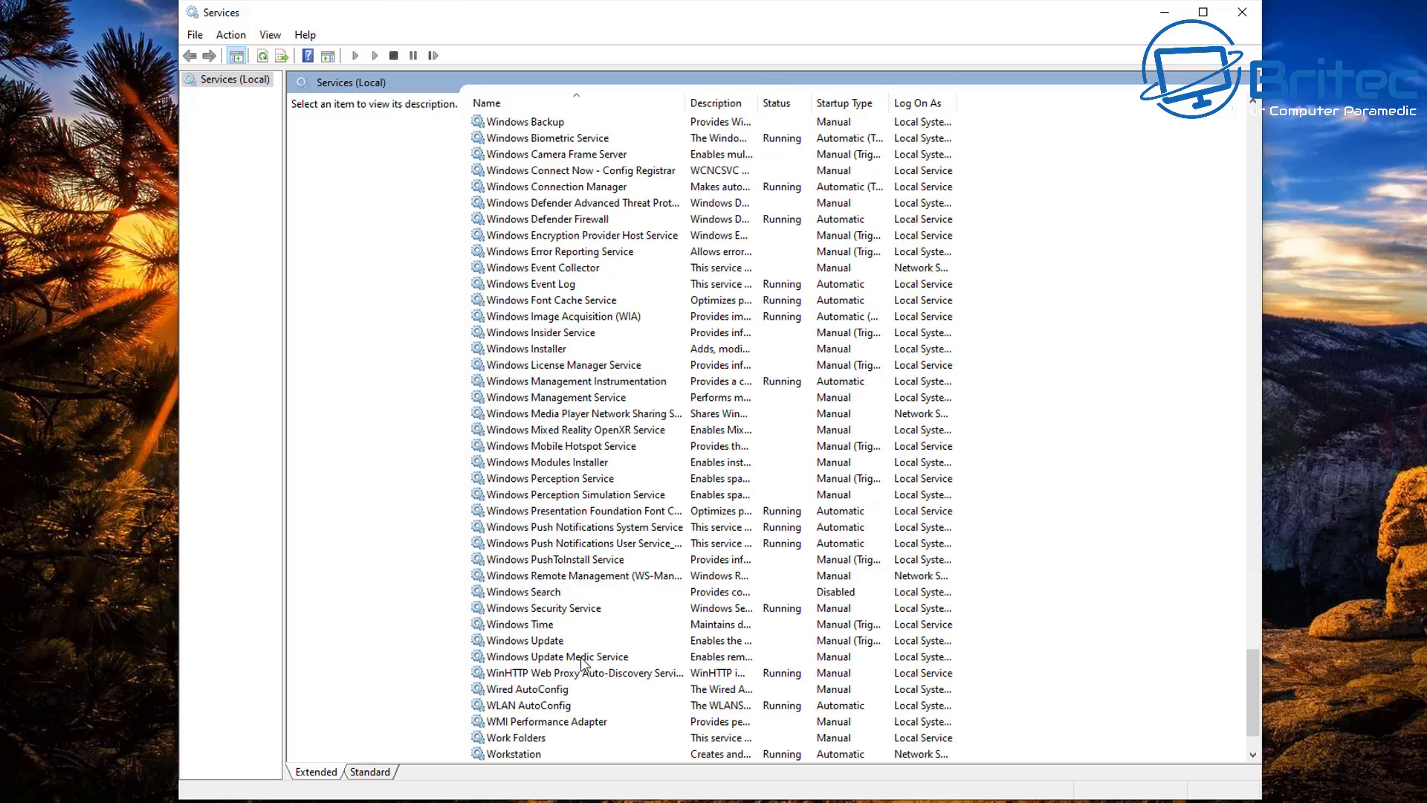
{"action": "left_click", "coordinate": [543, 706]}
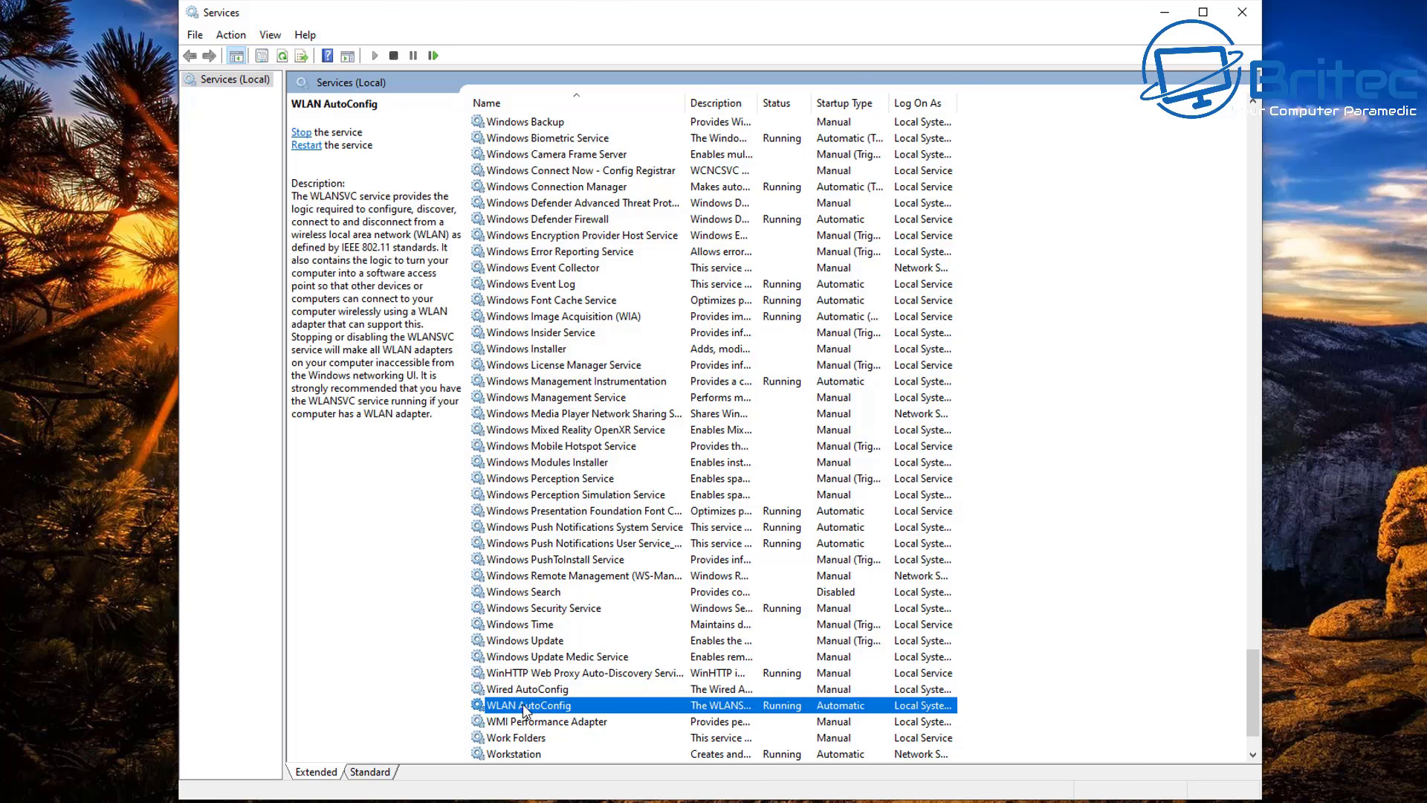
- Keep WLAN AutoConfig's Startup type at Automatic in its properties and confirm with OK
{"action": "double_click", "coordinate": [529, 710]}
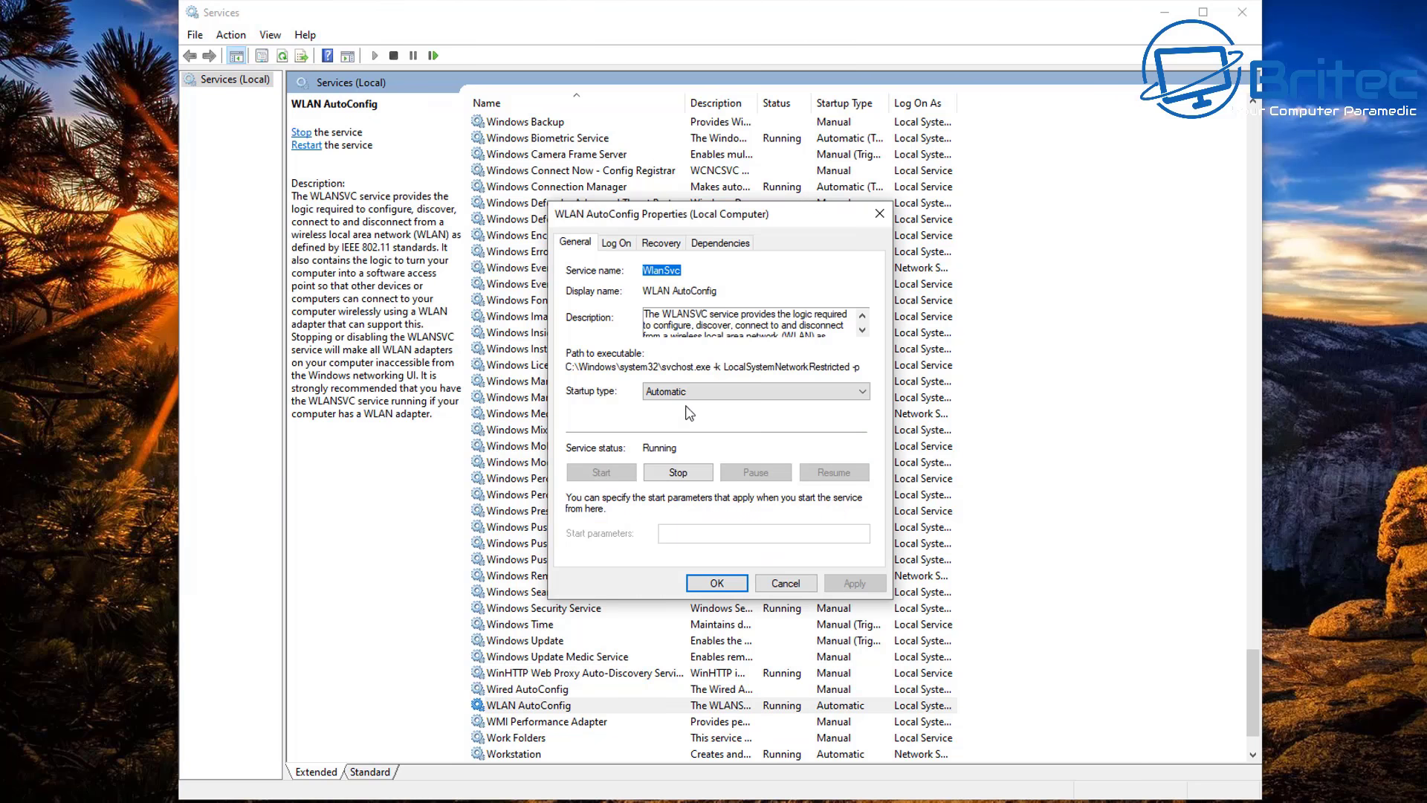
{"action": "left_click", "coordinate": [690, 393]}
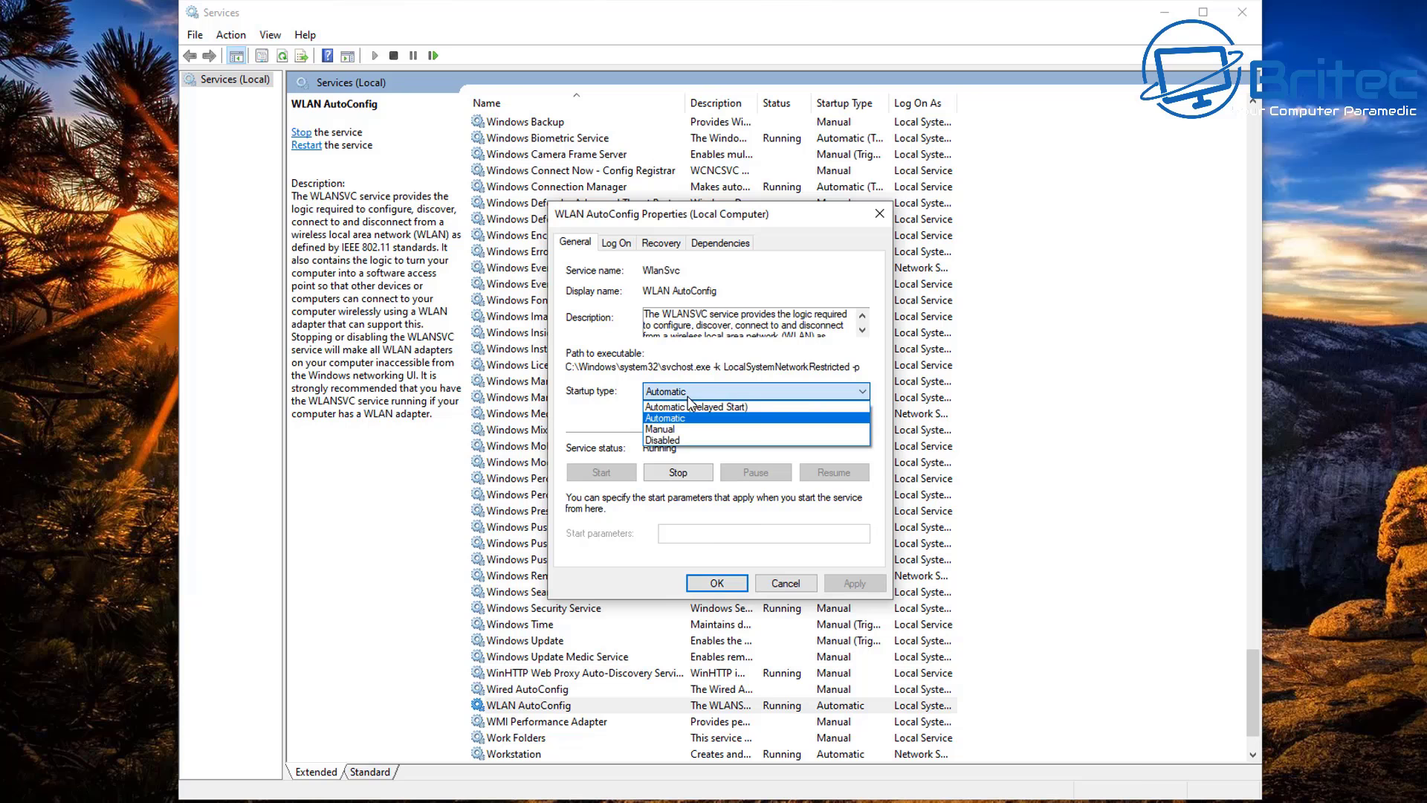
{"action": "left_click", "coordinate": [687, 392]}
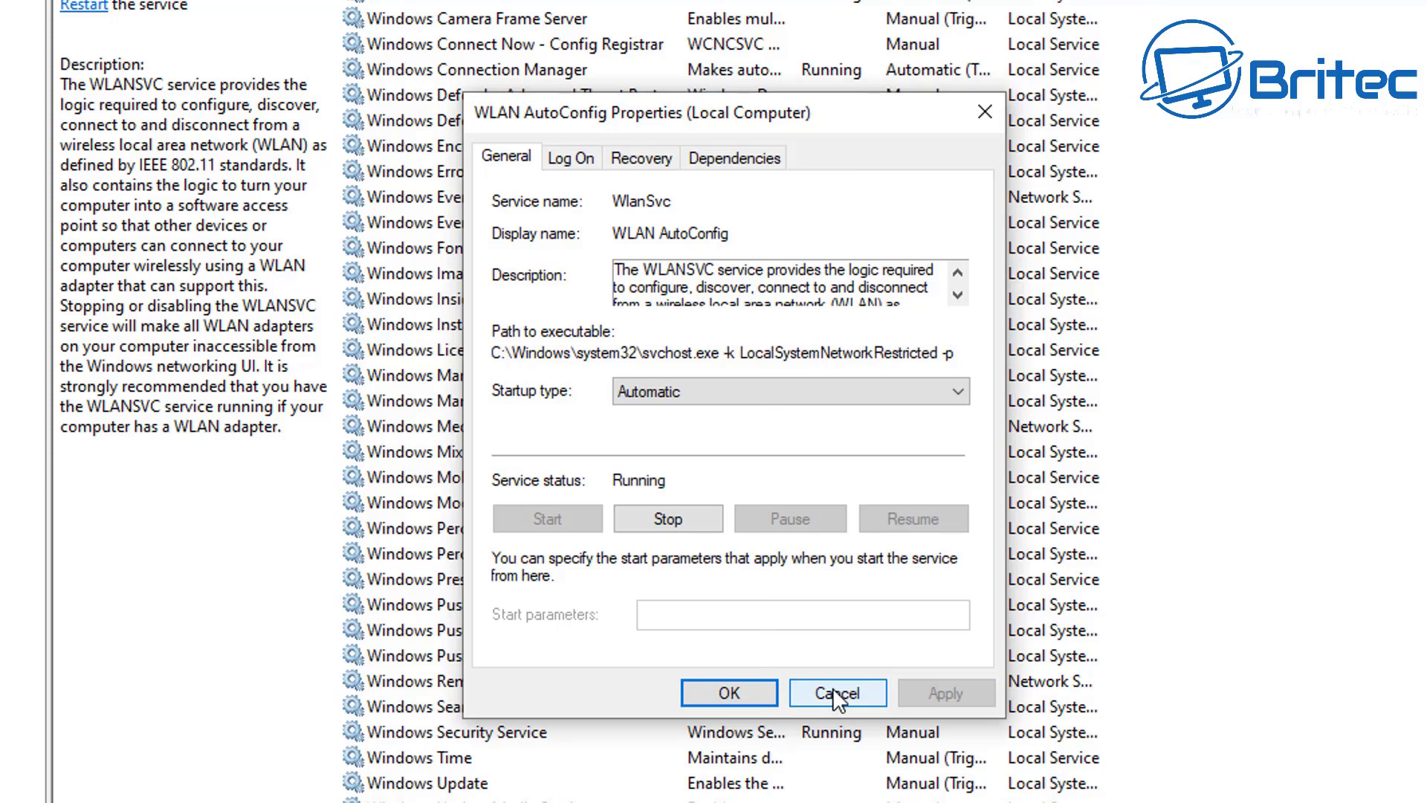
{"action": "left_click", "coordinate": [713, 698]}
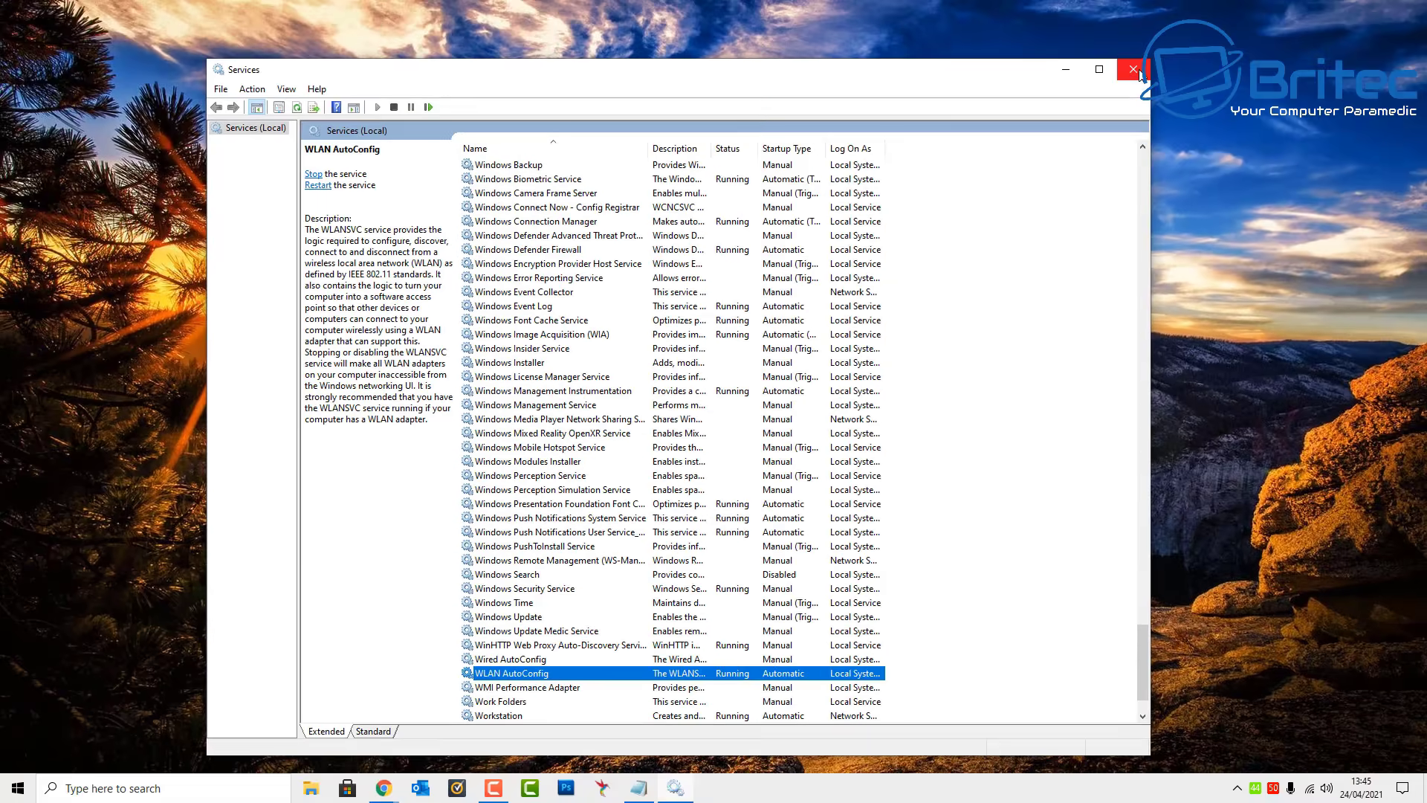
- Open the Driver & Utility page for the TUF GAMING X570-PLUS (WI-FI) on ASUS support
{"action": "left_click", "coordinate": [1133, 69]}
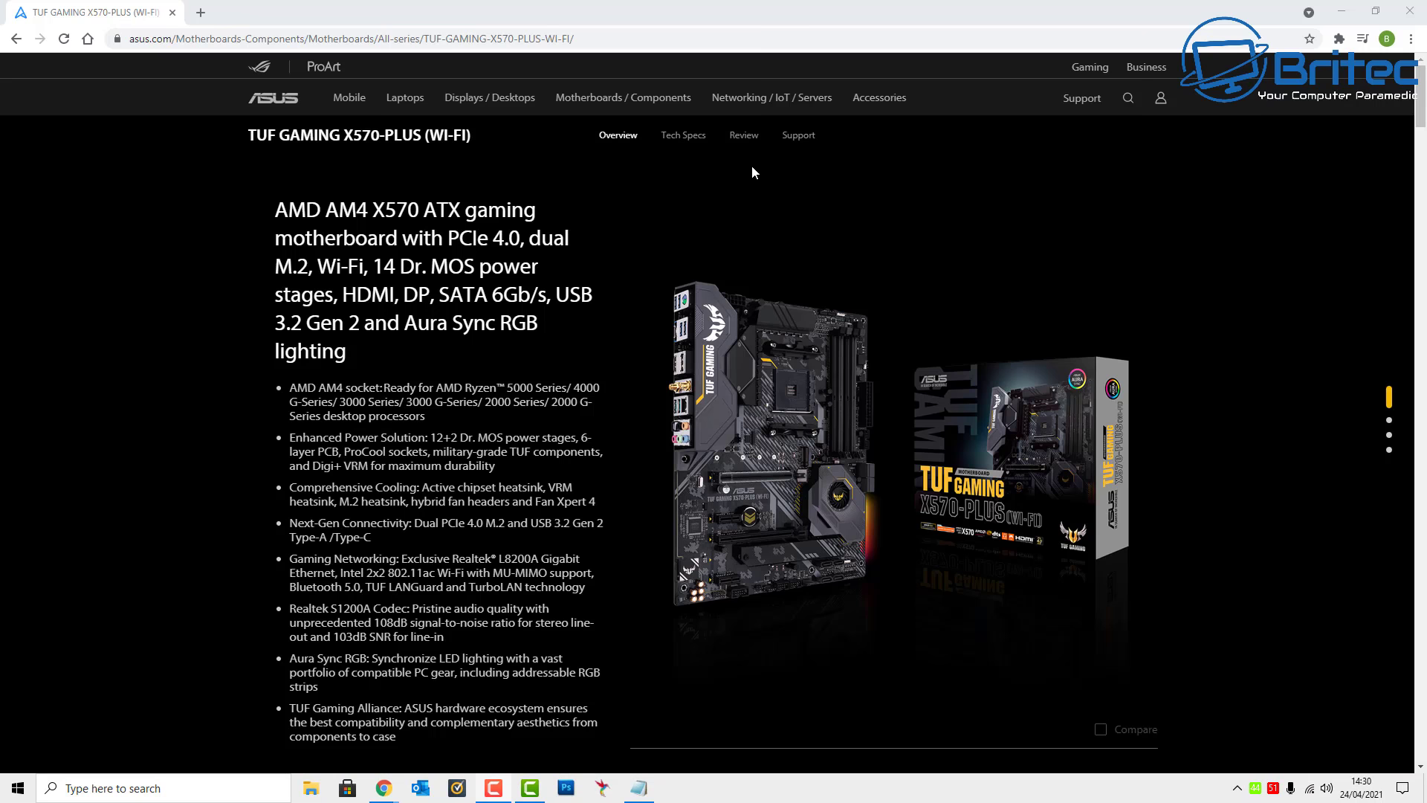
{"action": "left_click", "coordinate": [800, 136]}
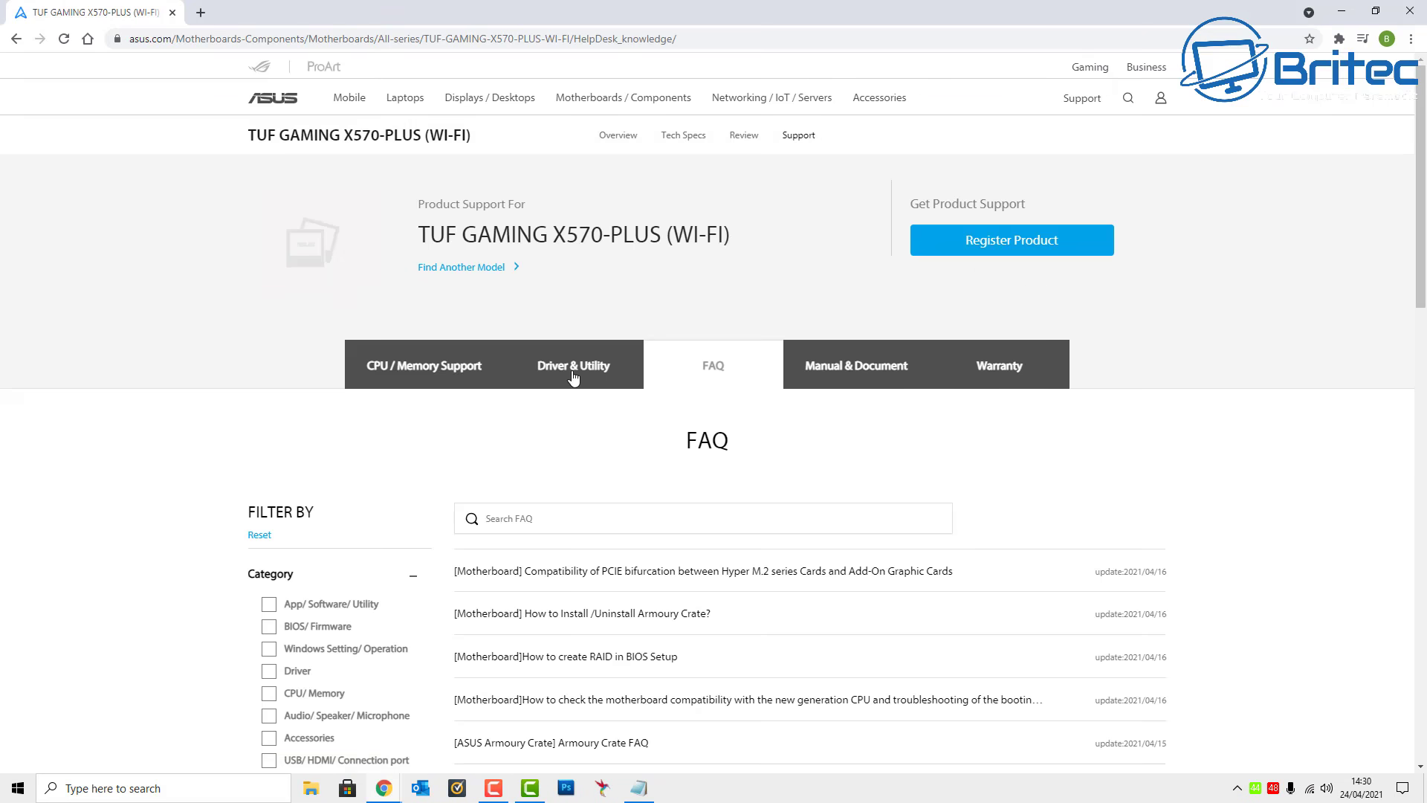
{"action": "left_click", "coordinate": [573, 375]}
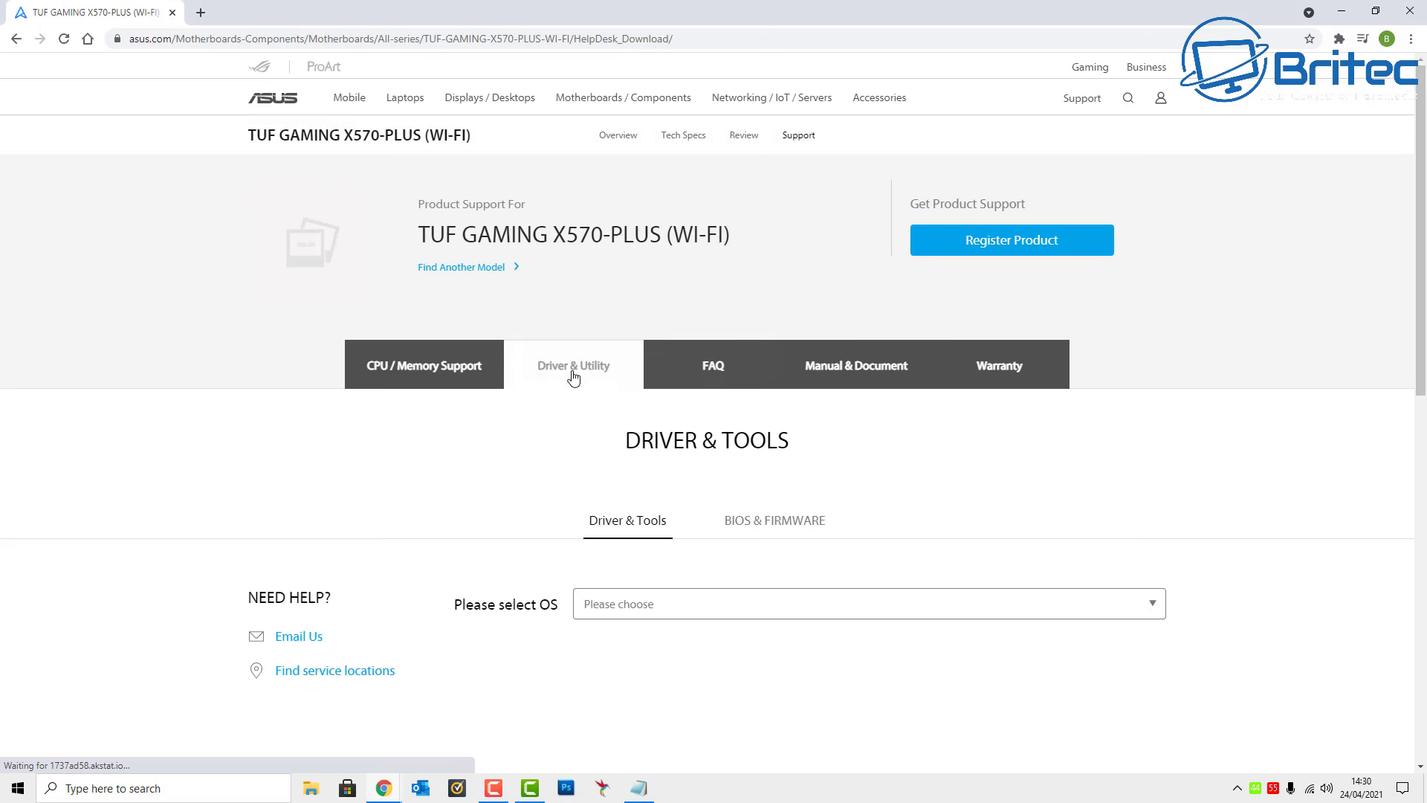
{"action": "left_click", "coordinate": [718, 605]}
- List the Windows 10 64-bit drivers, scroll to the Wireless section, then show the desktop
{"action": "left_click", "coordinate": [699, 644]}
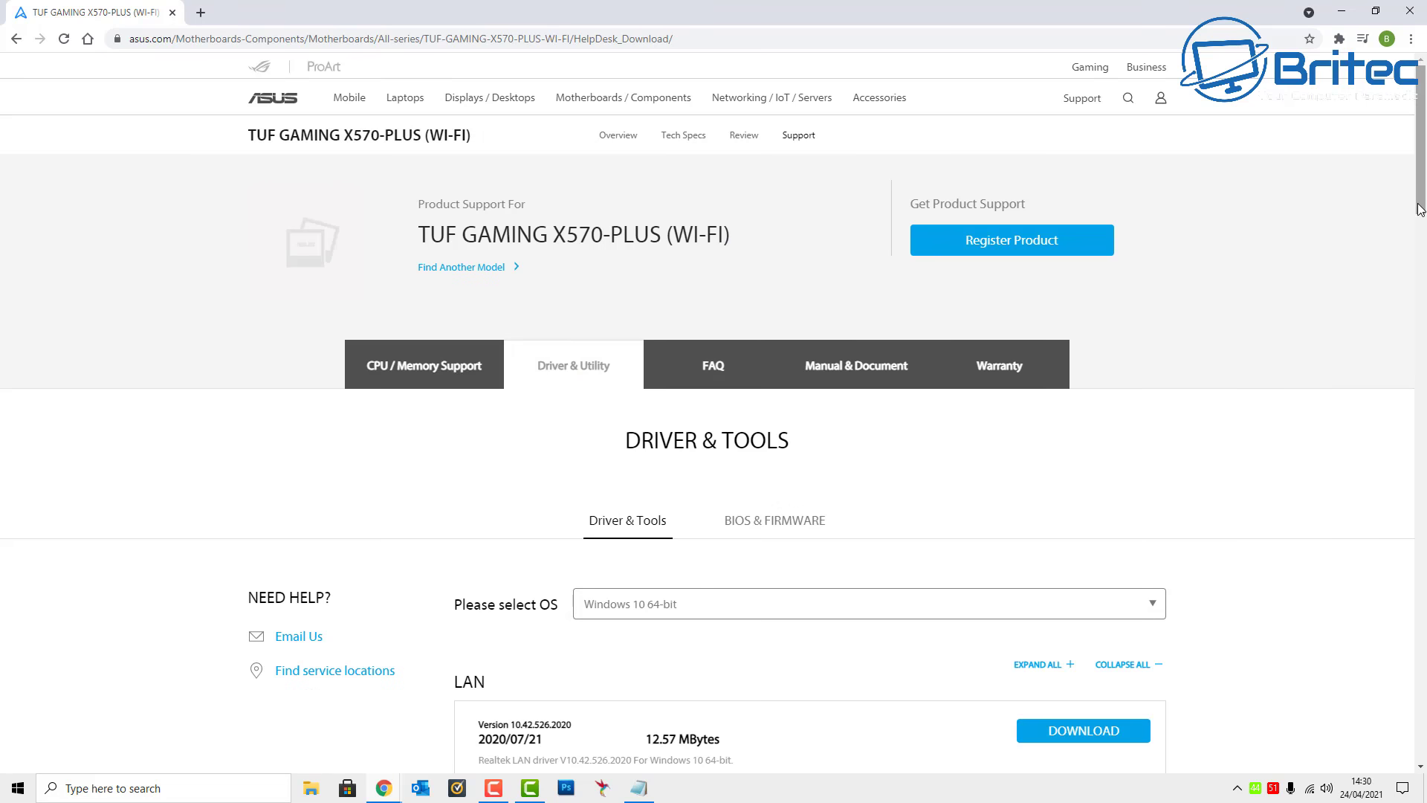
{"action": "left_click_drag", "start_coordinate": [1420, 193], "coordinate": [1425, 265]}
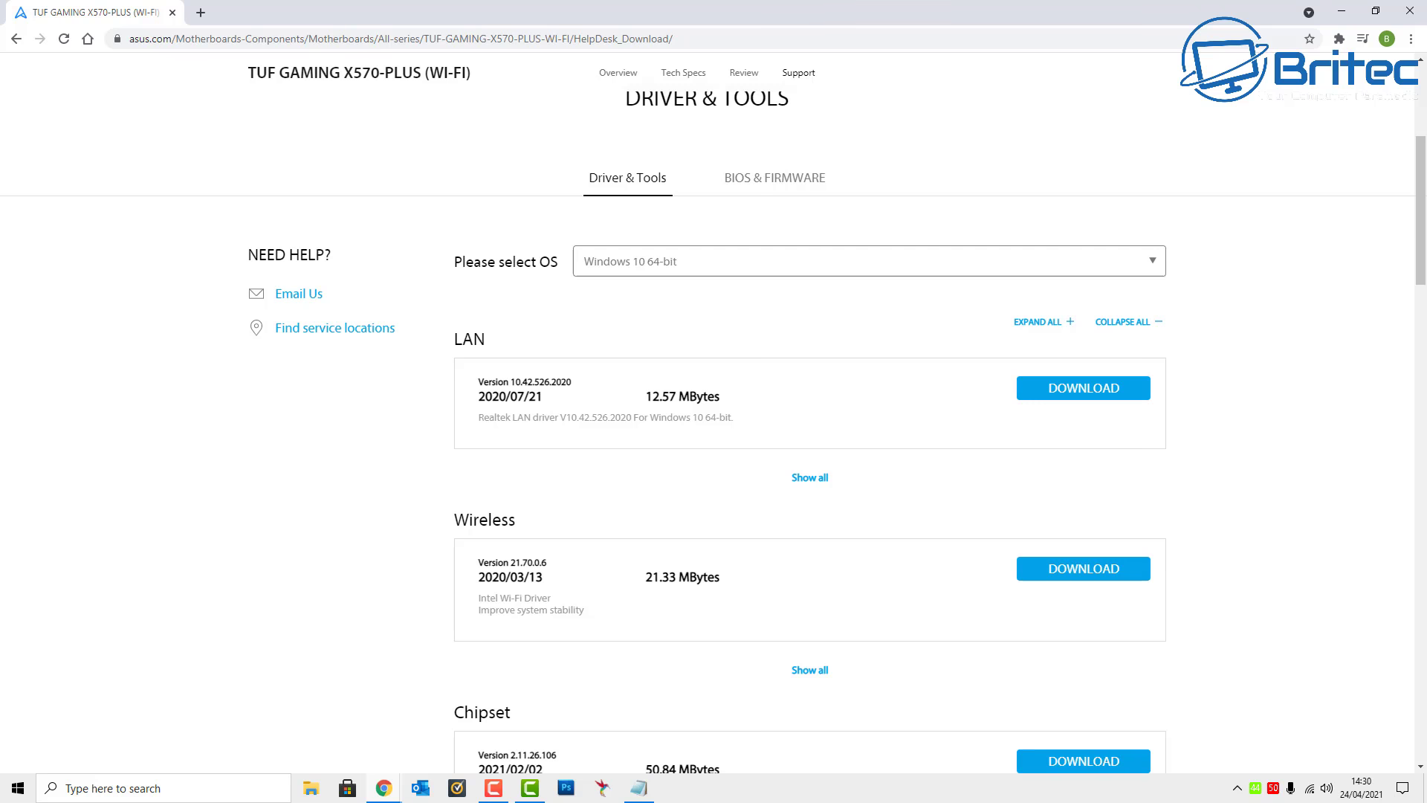
{"action": "key", "text": "super+d"}
- Open System Information and confirm the BaseBoard is an ASUSTeK TUF GAMING X570-PLUS (WI-FI)
{"action": "left_click", "coordinate": [117, 790]}
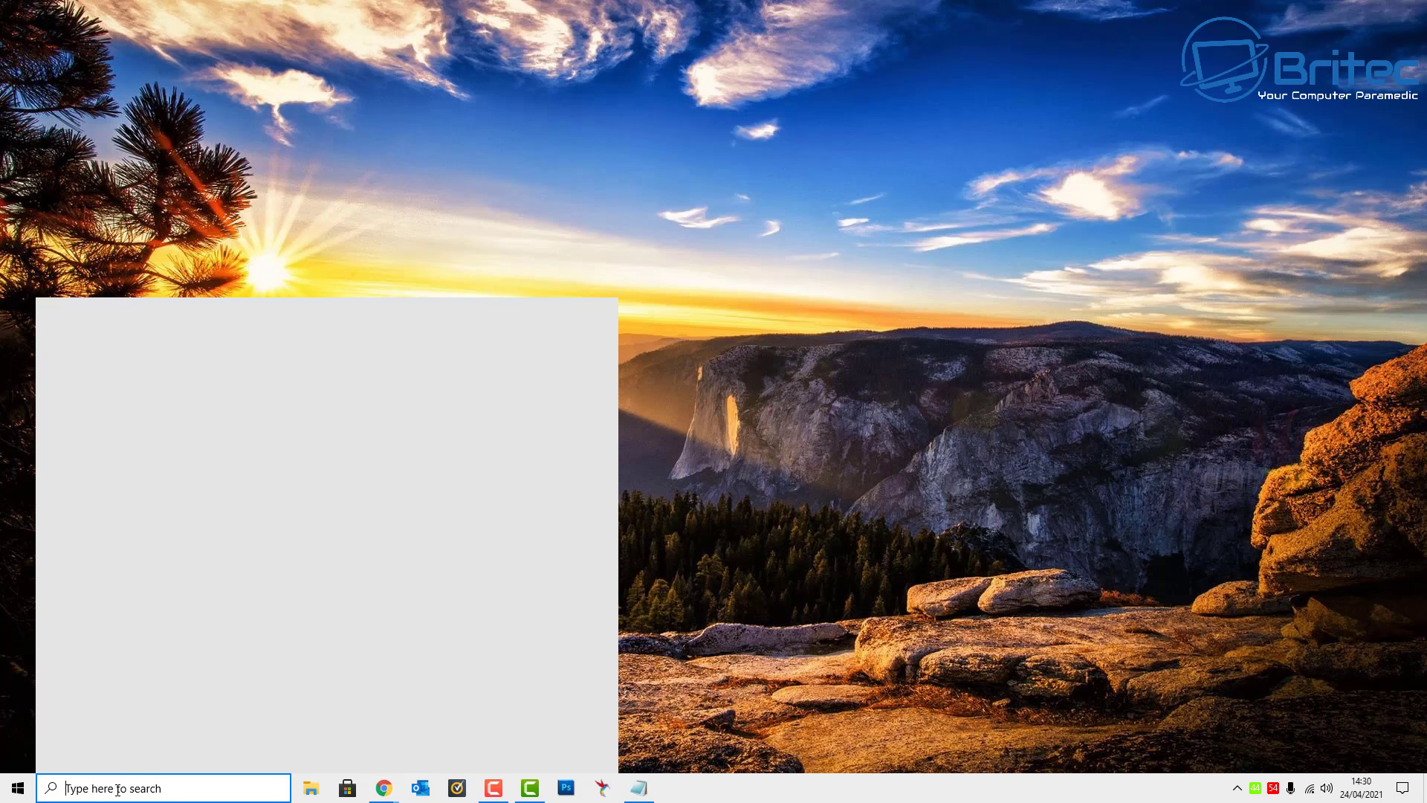
{"action": "type", "text": "syst"}
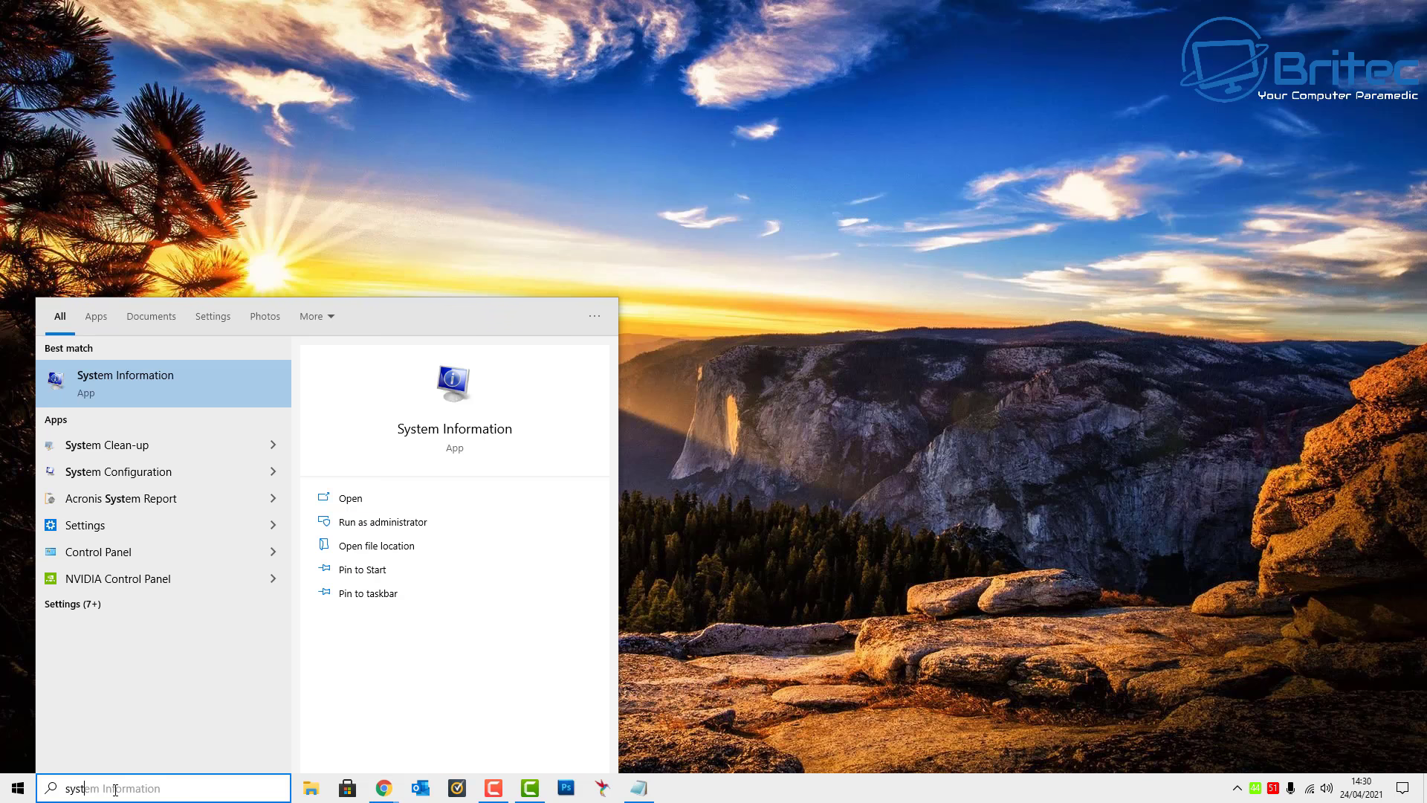
{"action": "type", "text": "em"}
{"action": "left_click", "coordinate": [149, 386]}
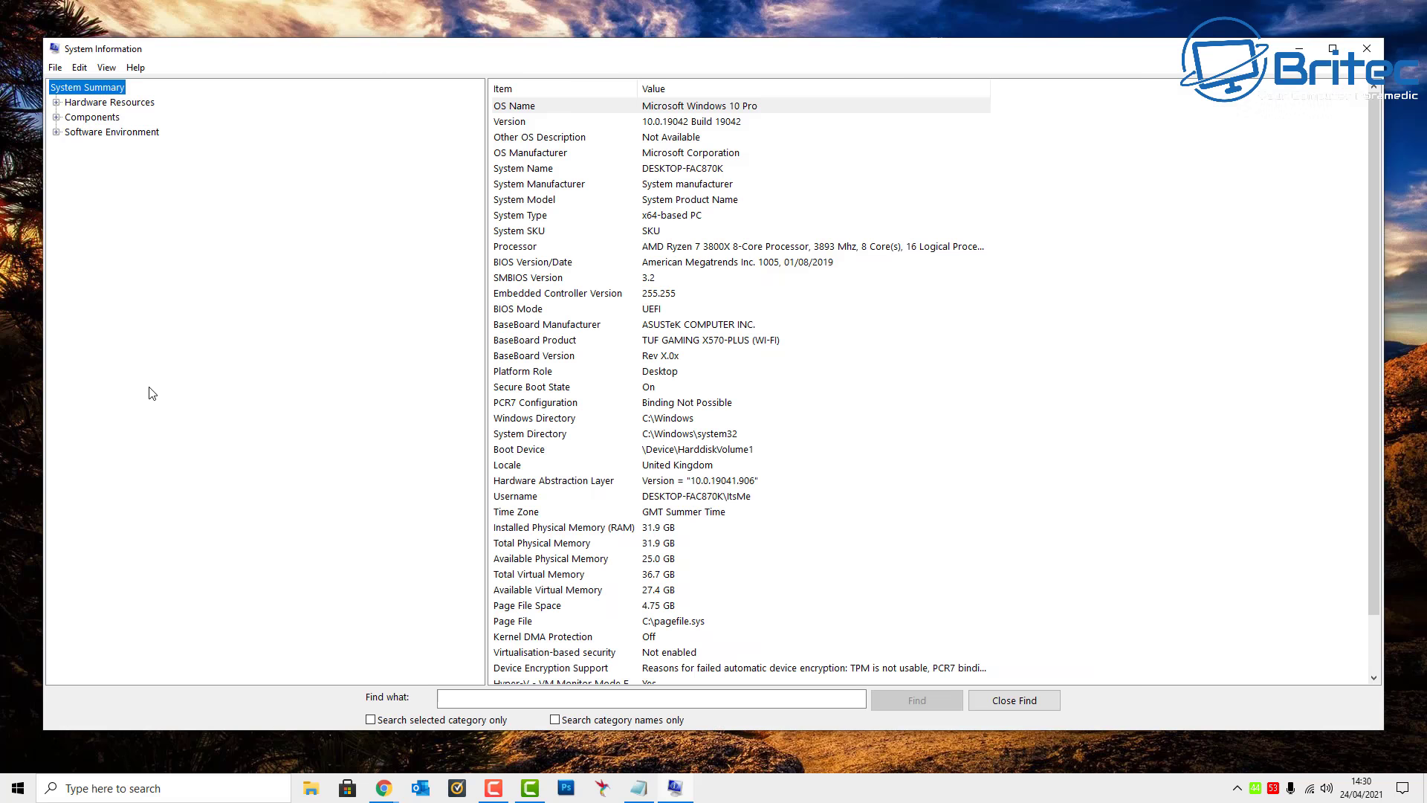
{"action": "left_click", "coordinate": [674, 341]}
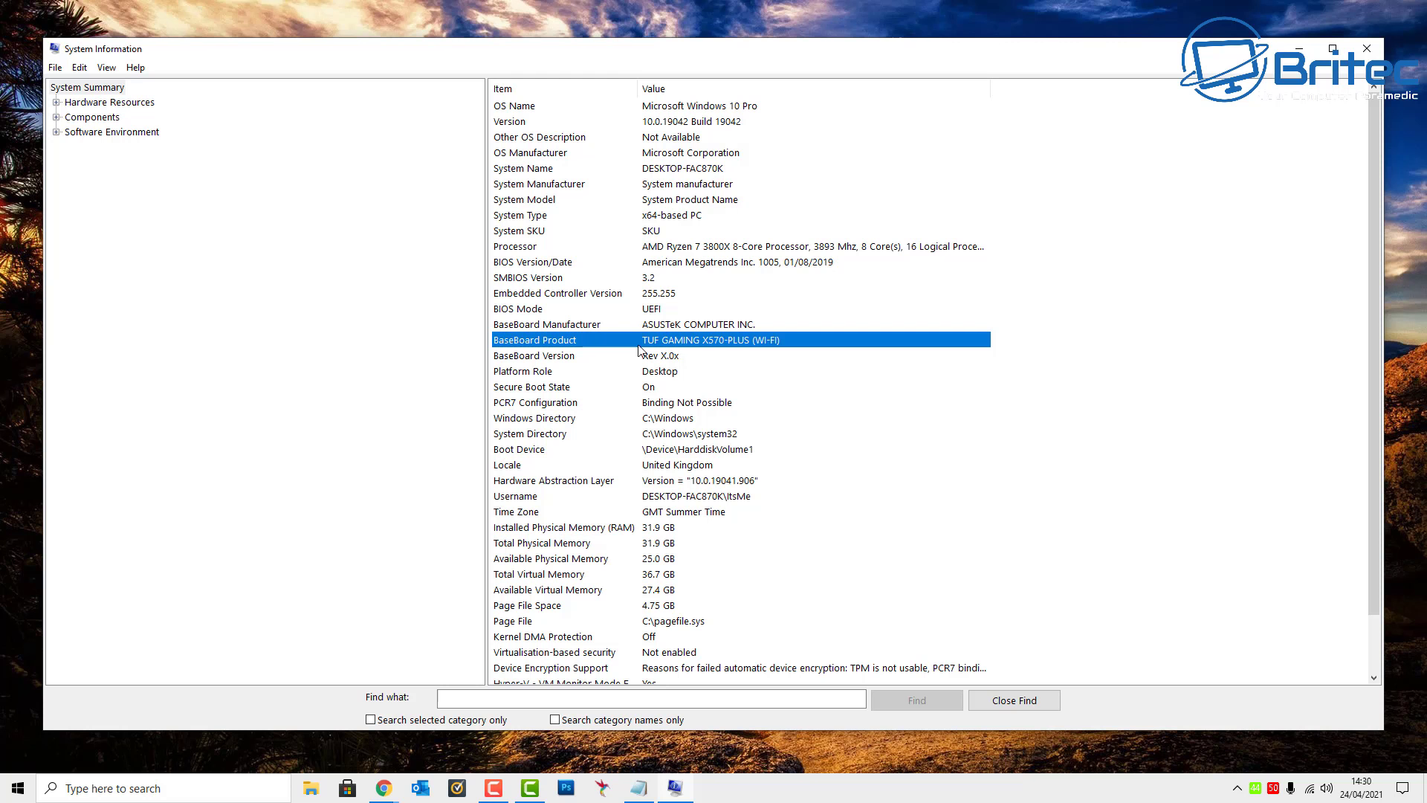
{"action": "left_click", "coordinate": [712, 329]}
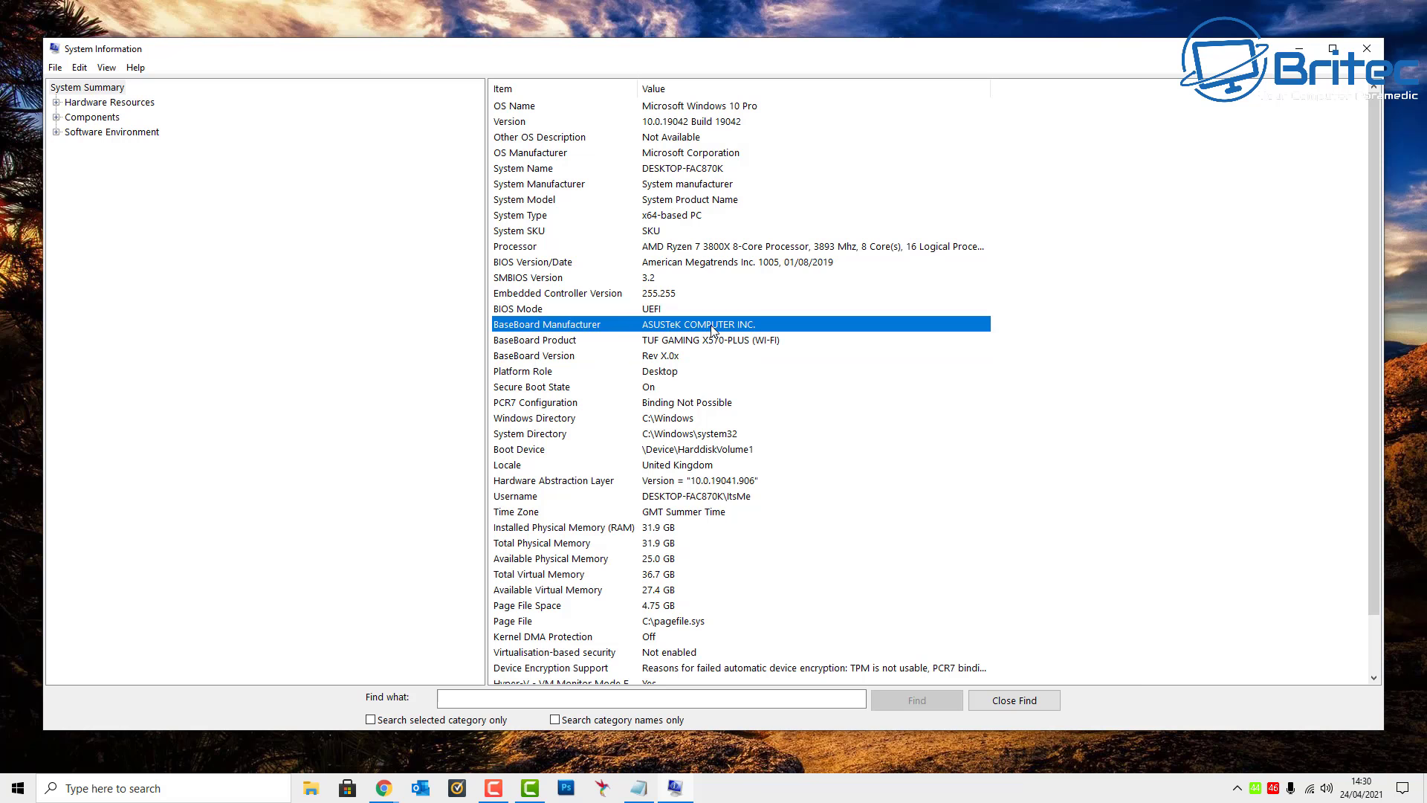
{"action": "left_click", "coordinate": [1367, 48]}
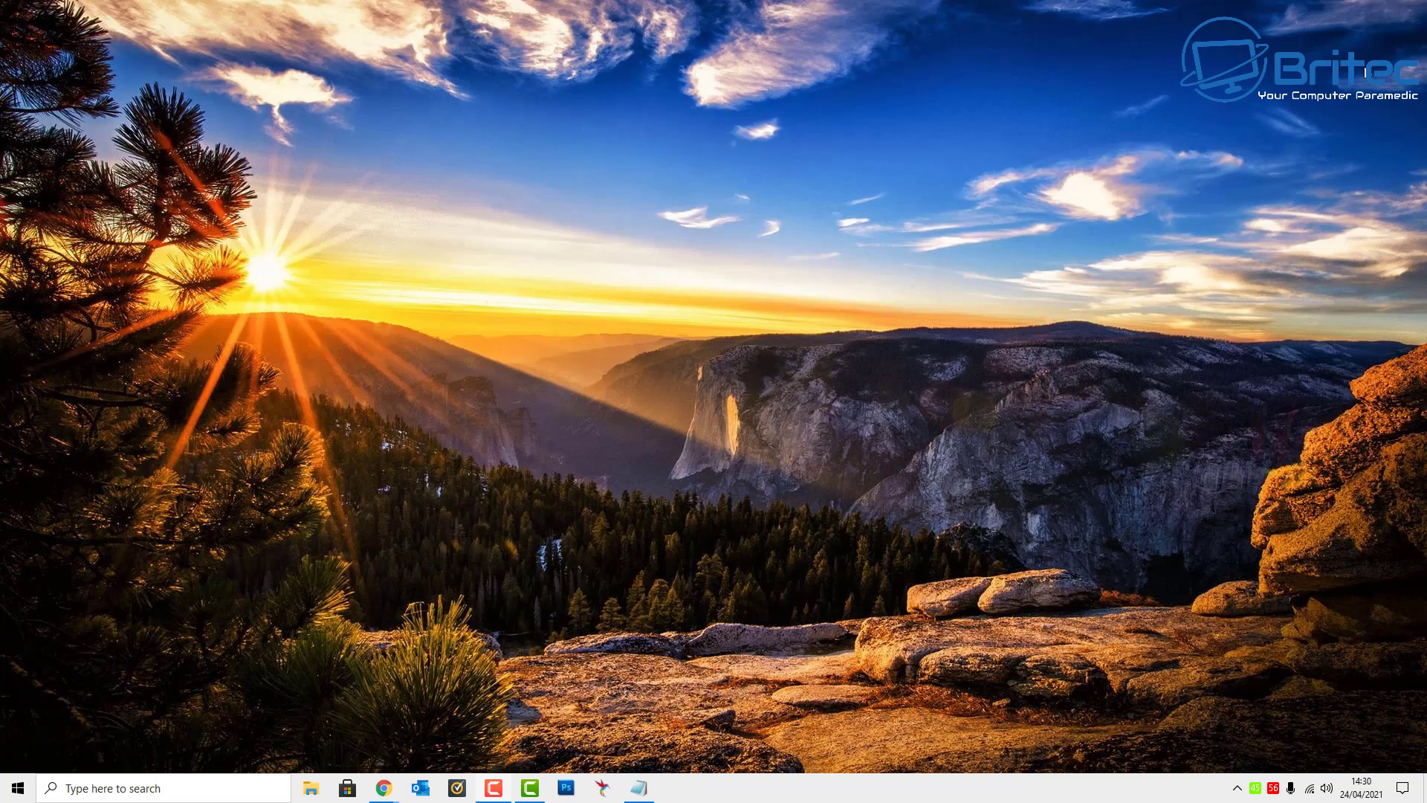